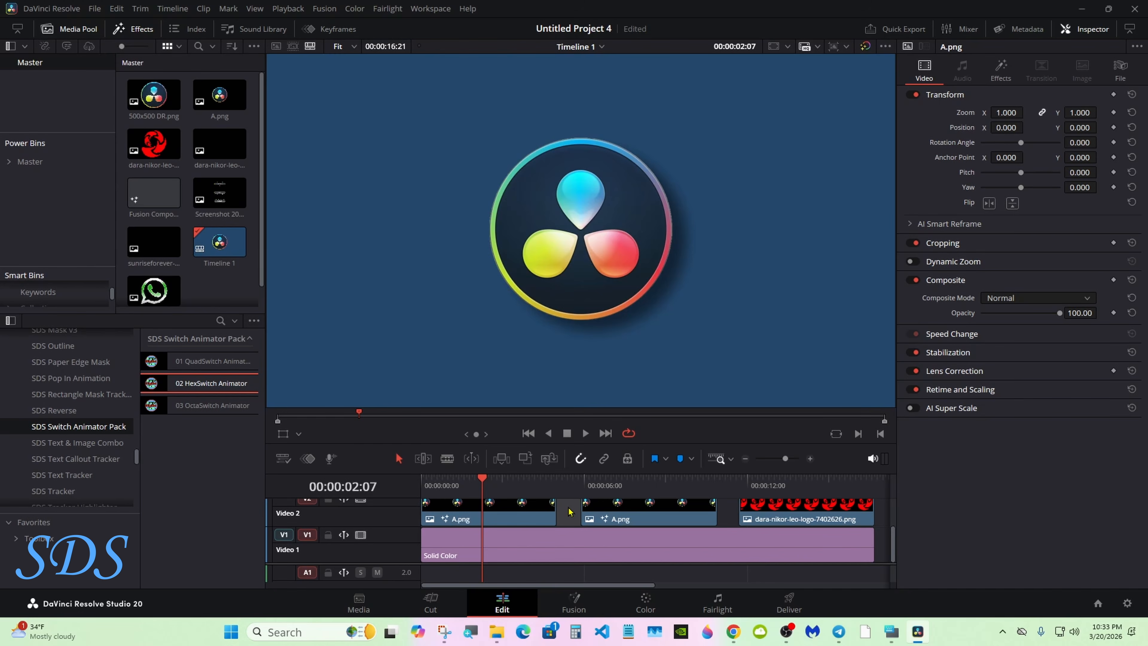
Select the first A.png clip on Video 2 and show its QuadSwitch Animator effect controls
click(478, 486)
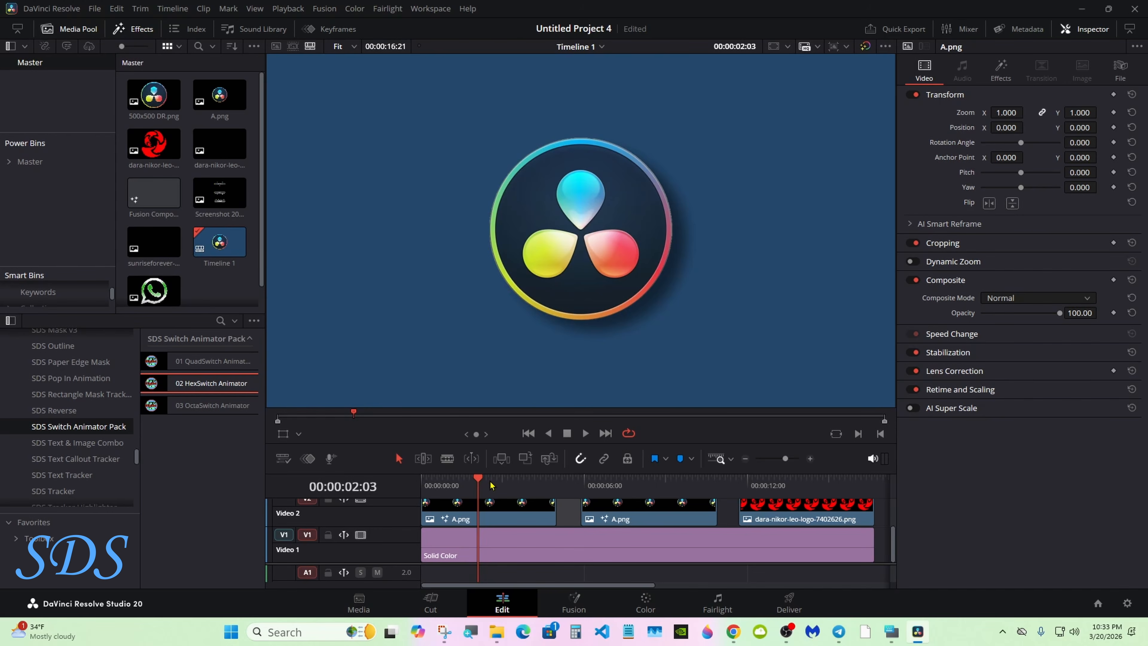
click(493, 508)
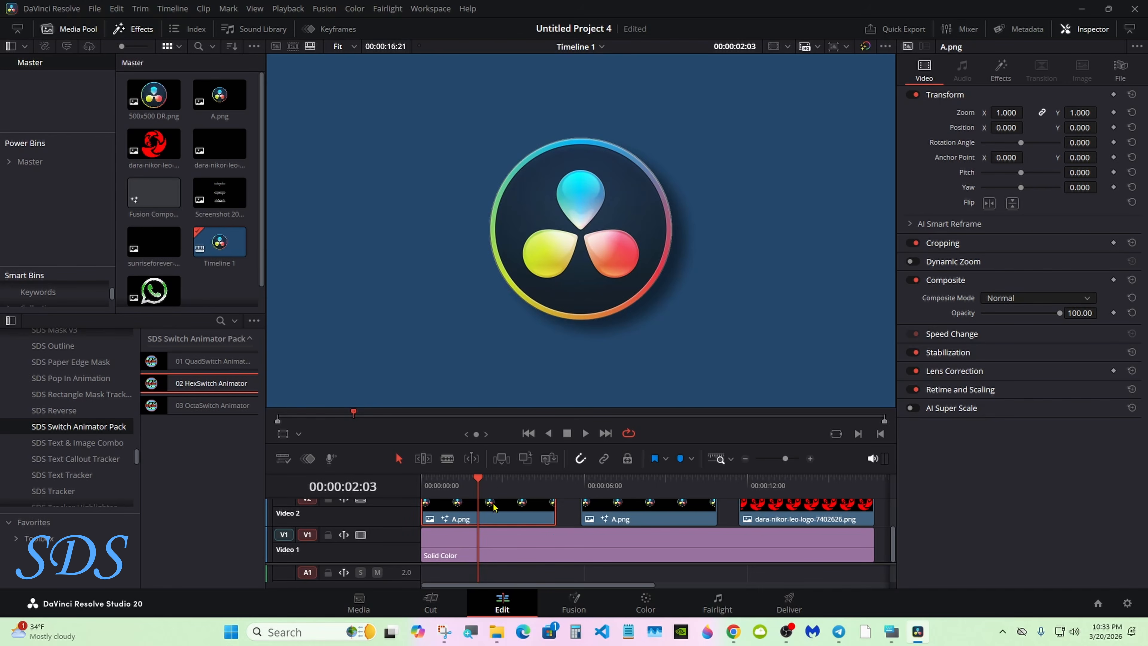
click(1002, 72)
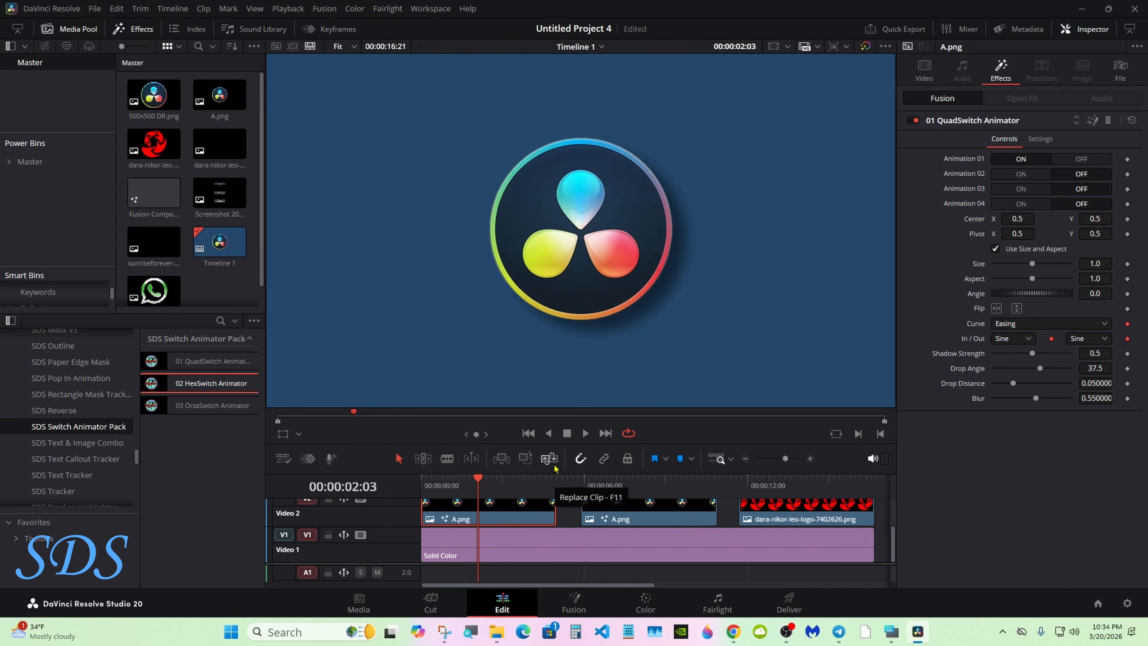
Play the first A.png clip from its start to preview Animation 01
click(499, 481)
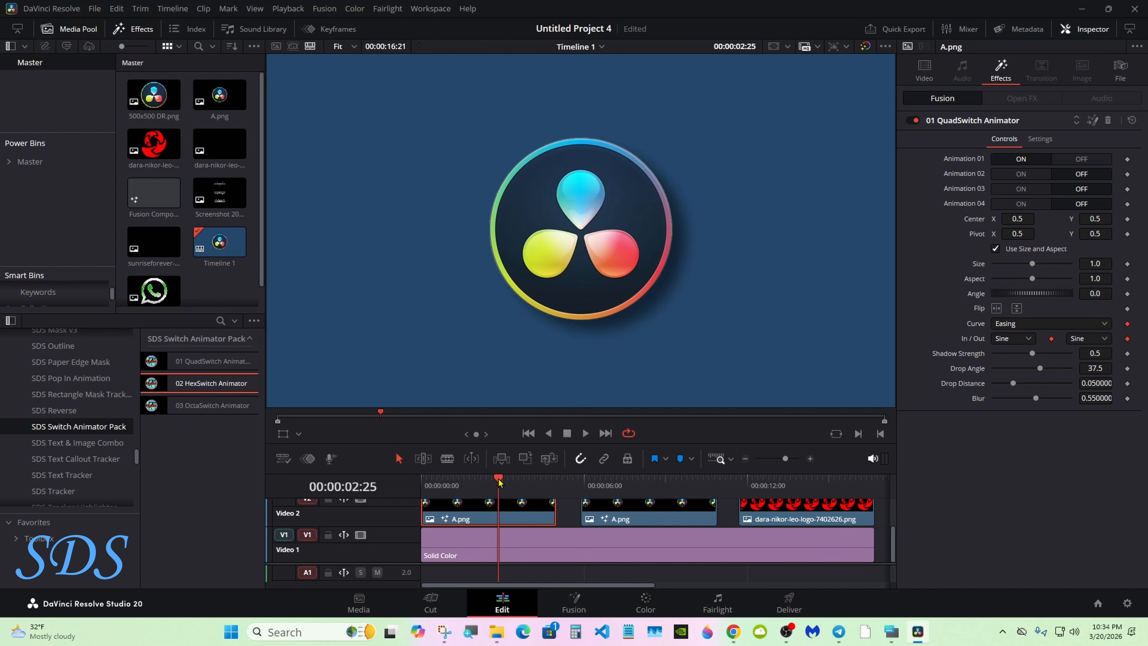
drag(480, 487, 421, 487)
click(586, 433)
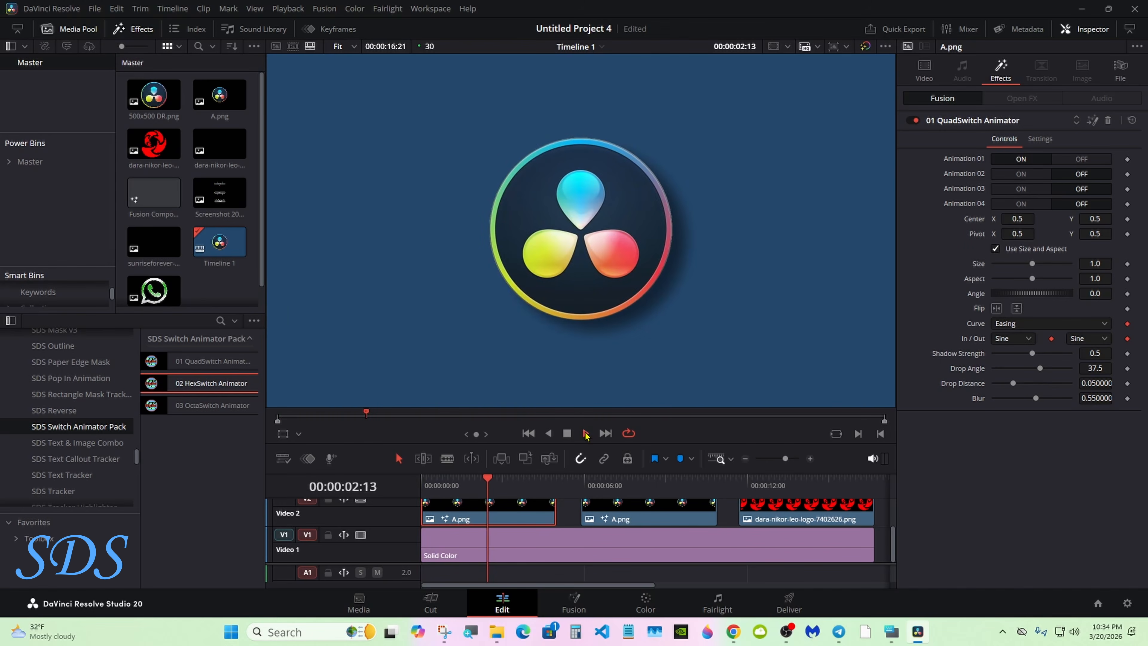
click(567, 434)
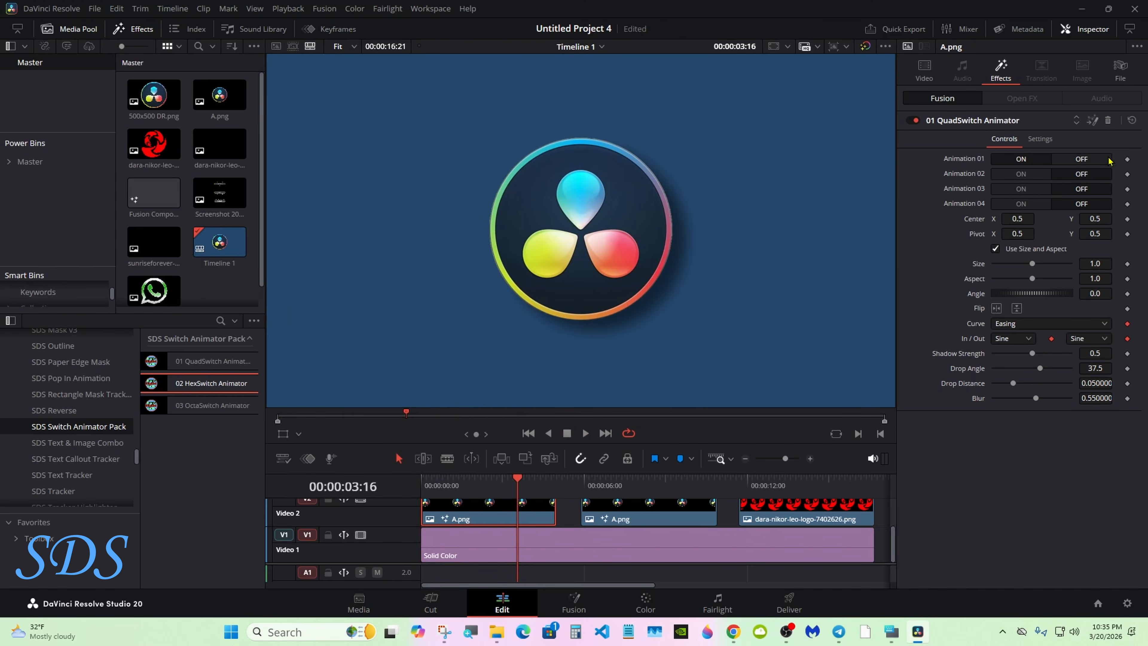
Switch the QuadSwitch Animator from Animation 01 to Animation 02 and preview the clip from its start
click(1089, 162)
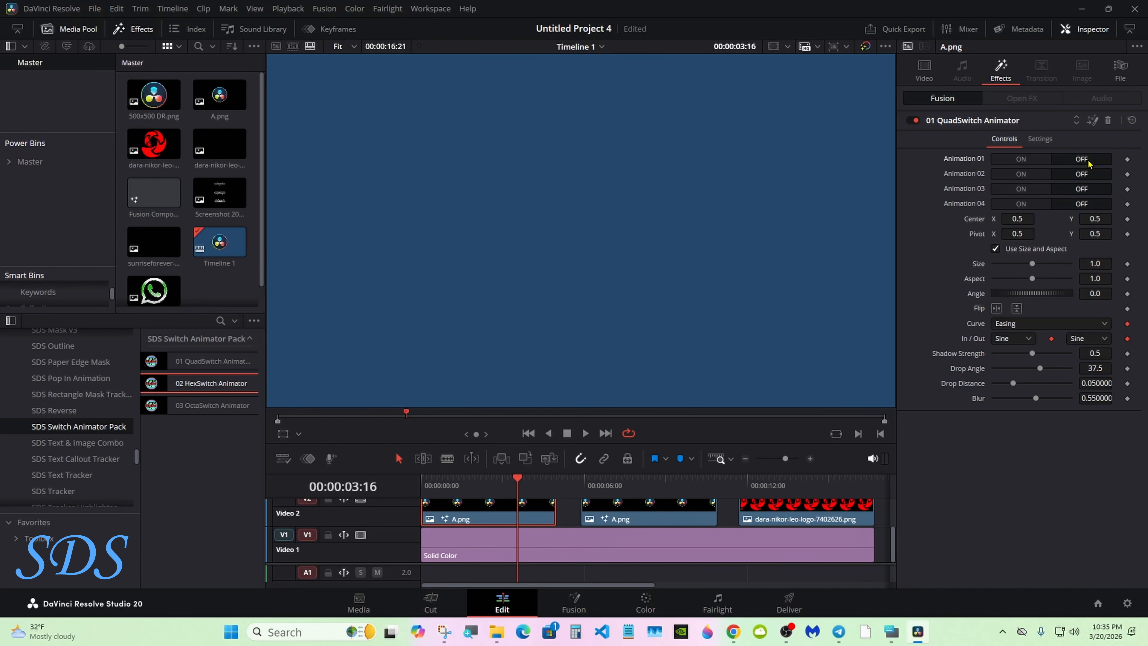
click(1024, 174)
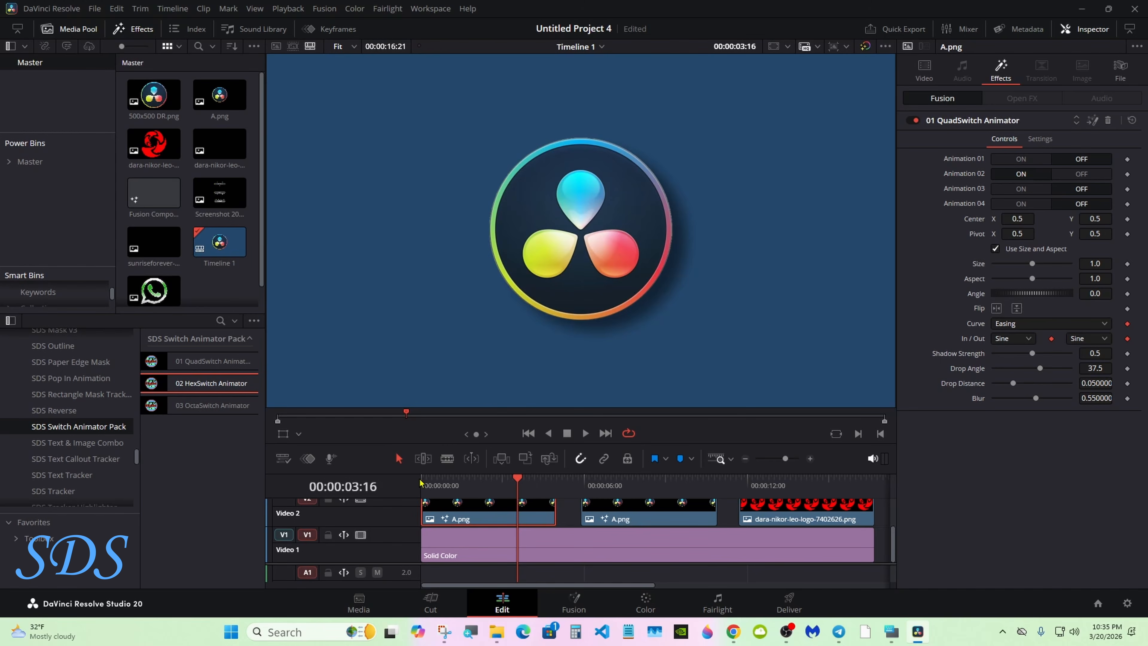
key(Home)
click(586, 433)
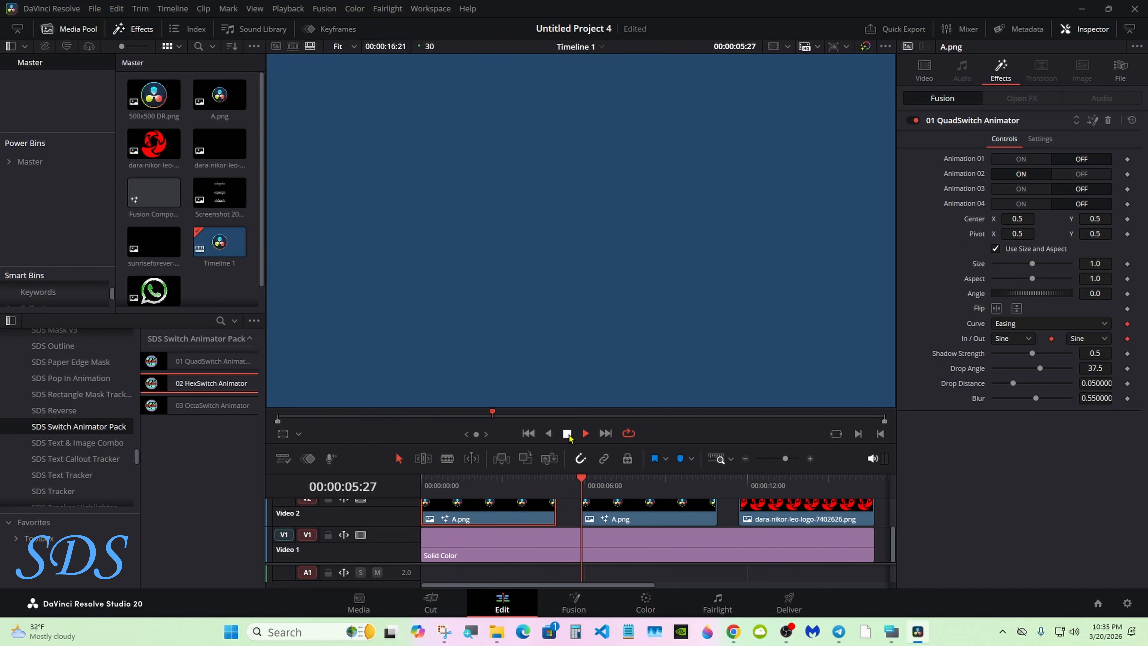
click(511, 479)
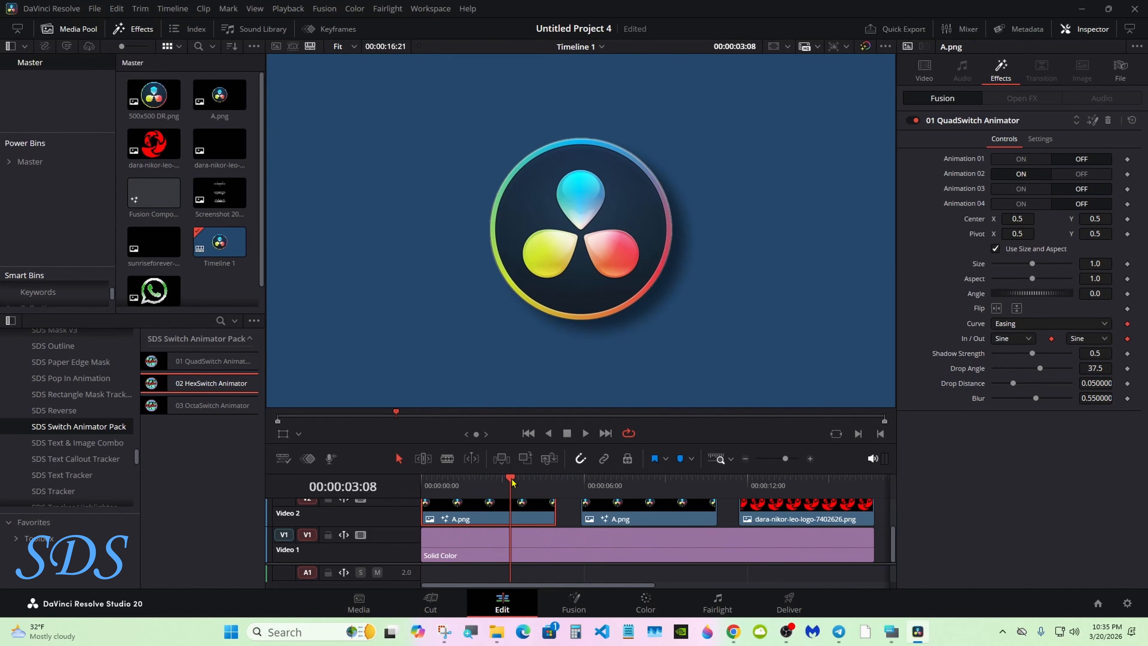
Turn Animation 02 off and Animation 03 on, and play the clip from its start
click(1081, 174)
click(1028, 190)
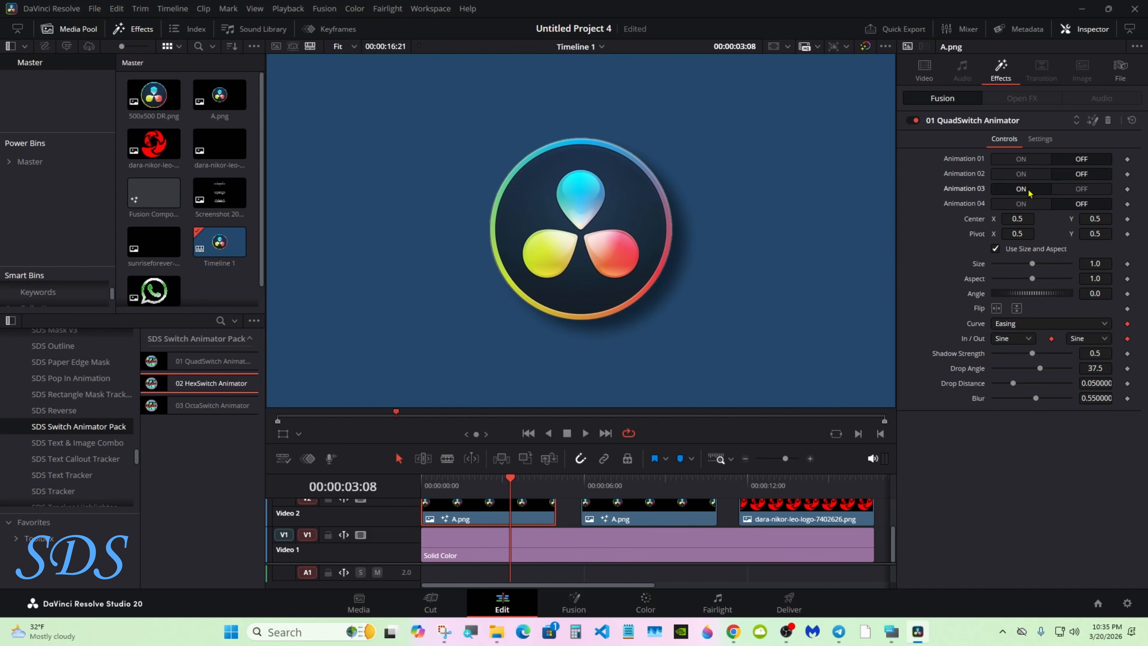
drag(455, 479, 422, 479)
key(space)
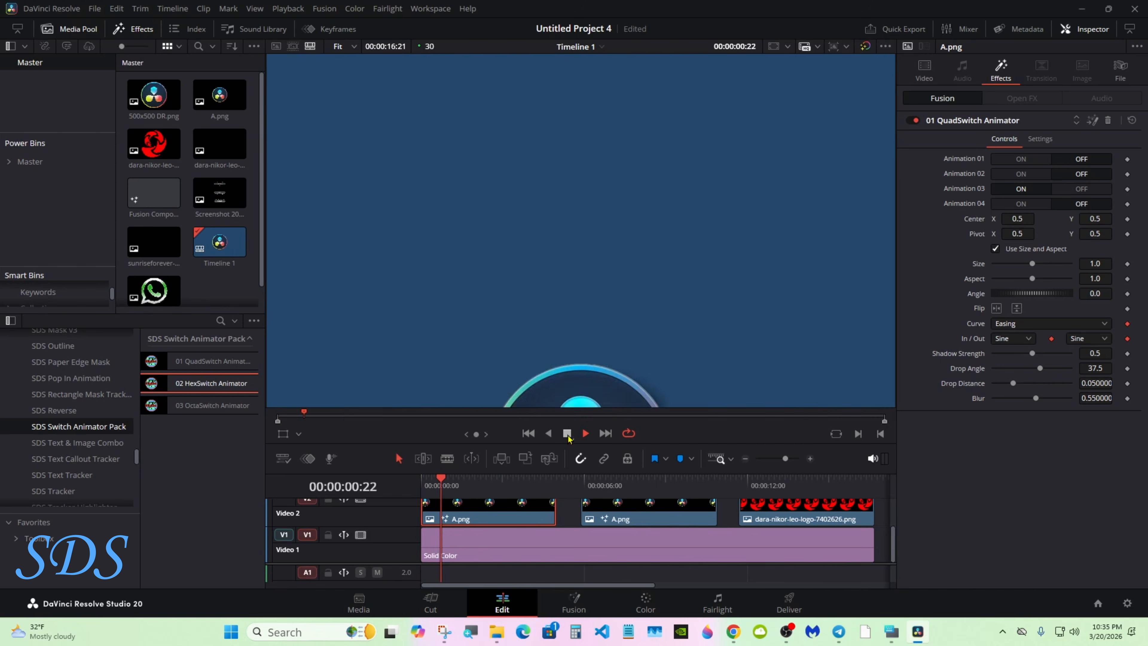
click(567, 434)
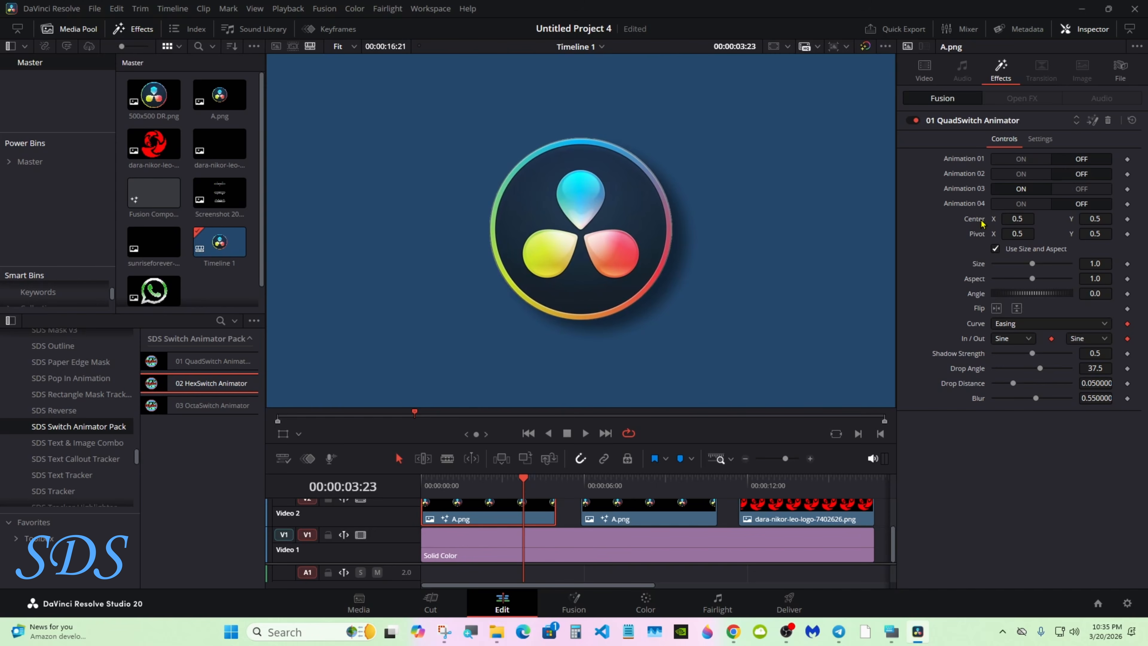
Set the logo's Size to 1.19 and Angle to 80.9, and try the horizontal flip on and off
drag(1032, 264, 1054, 300)
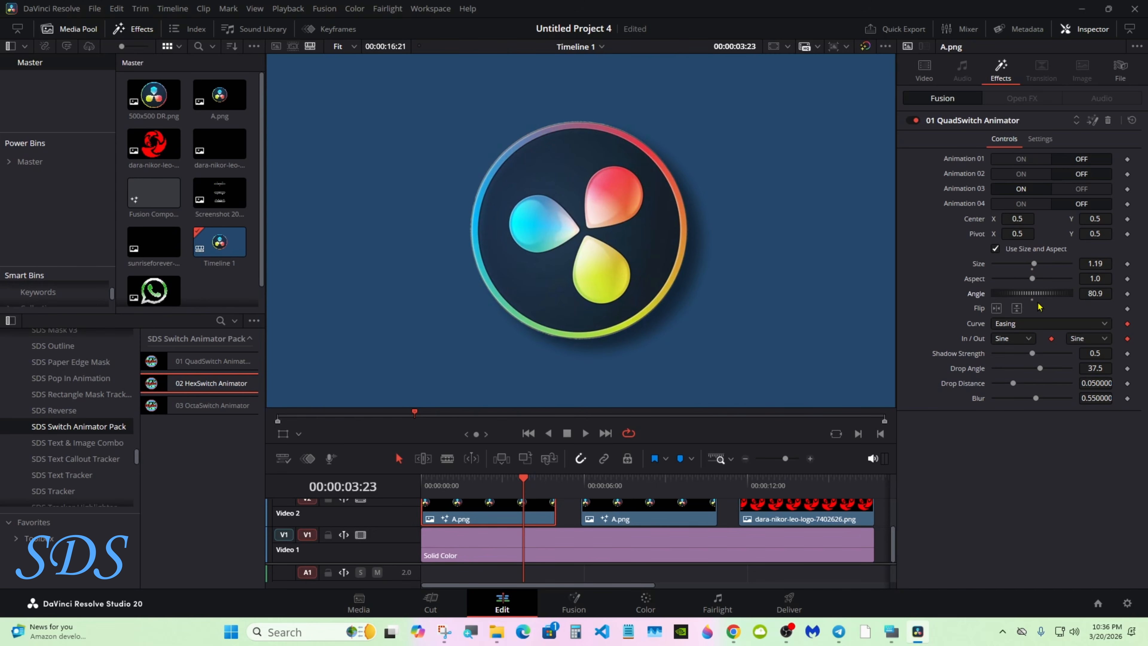
click(998, 309)
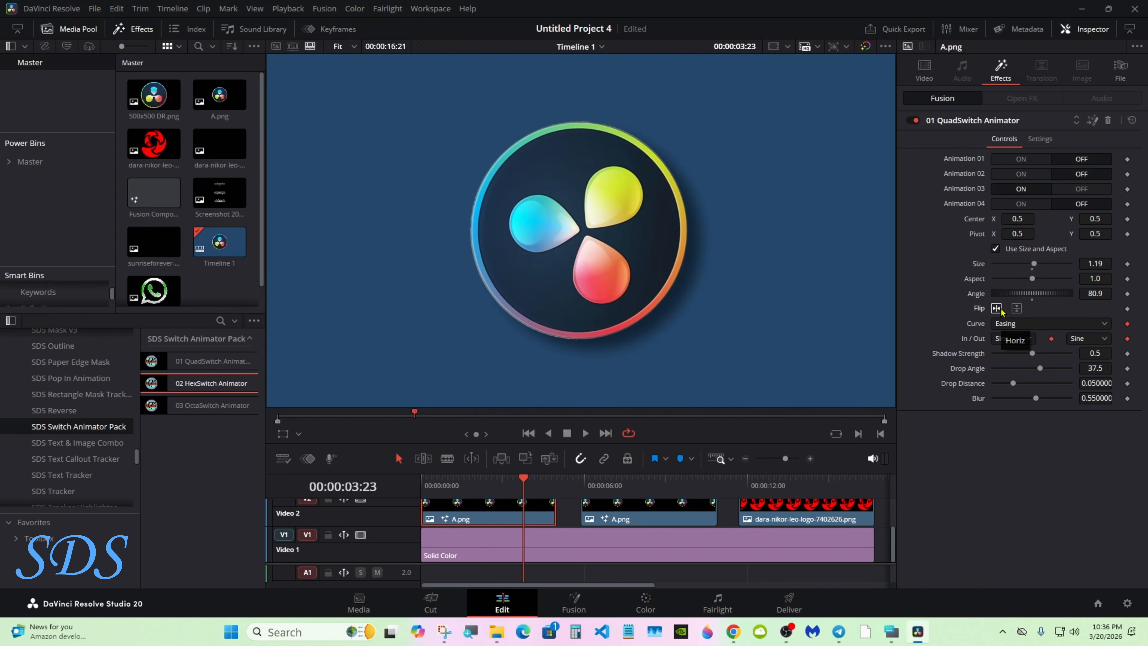
click(999, 310)
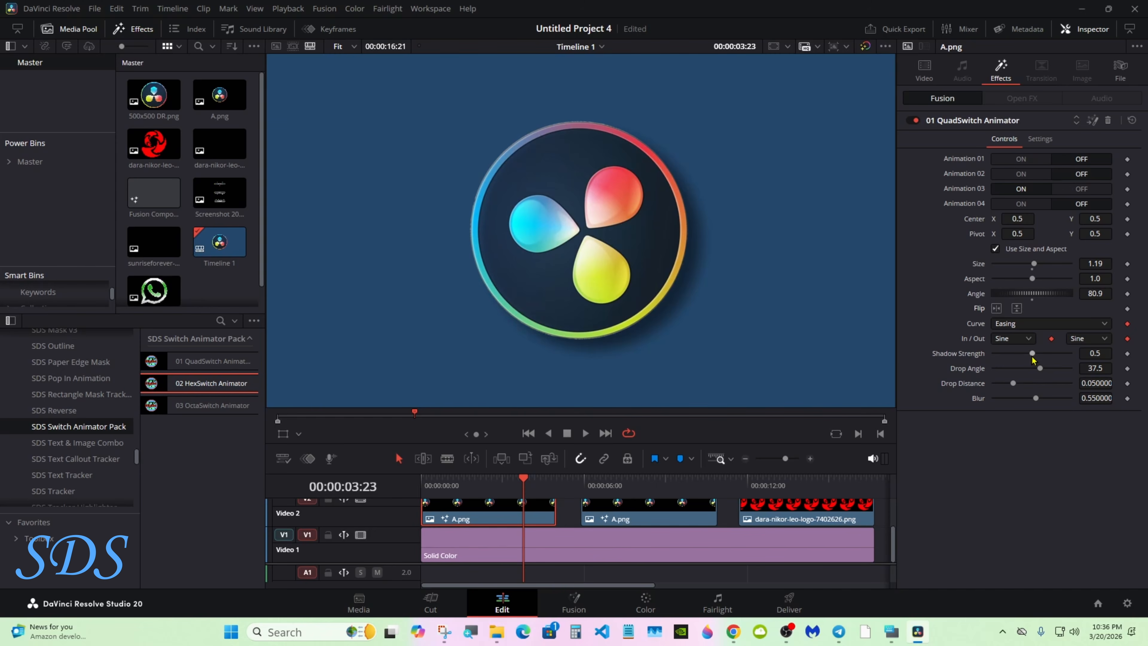
Check the second A.png clip's effect controls, and apply 03 OctaSwitch Animator to the red logo clip on Video 2
click(639, 509)
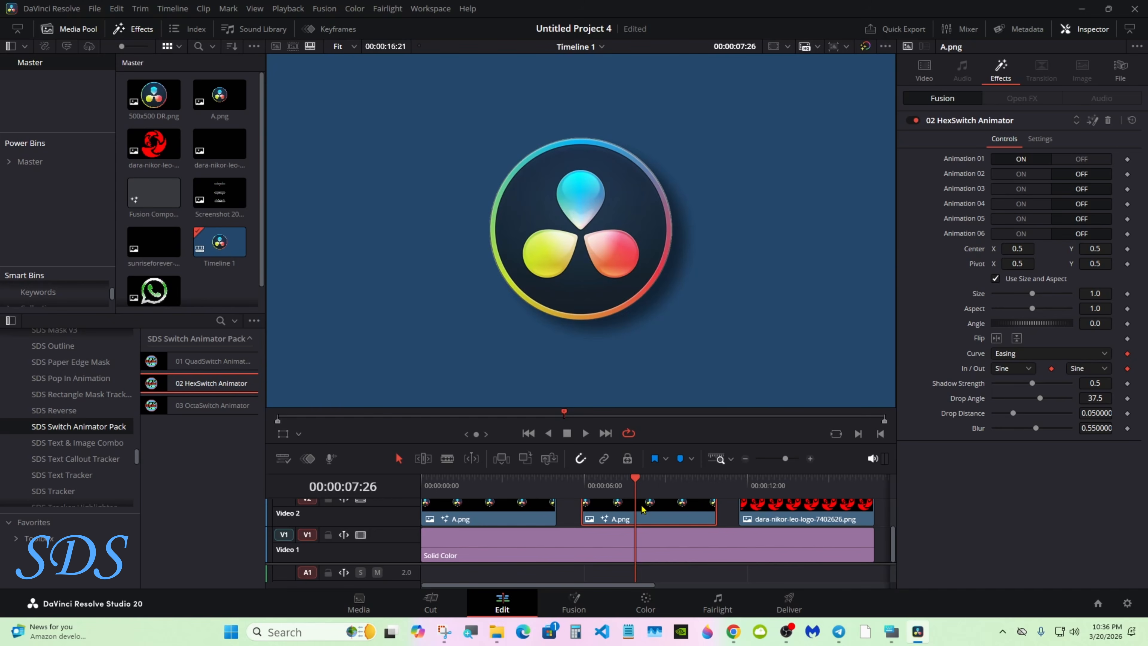
click(756, 509)
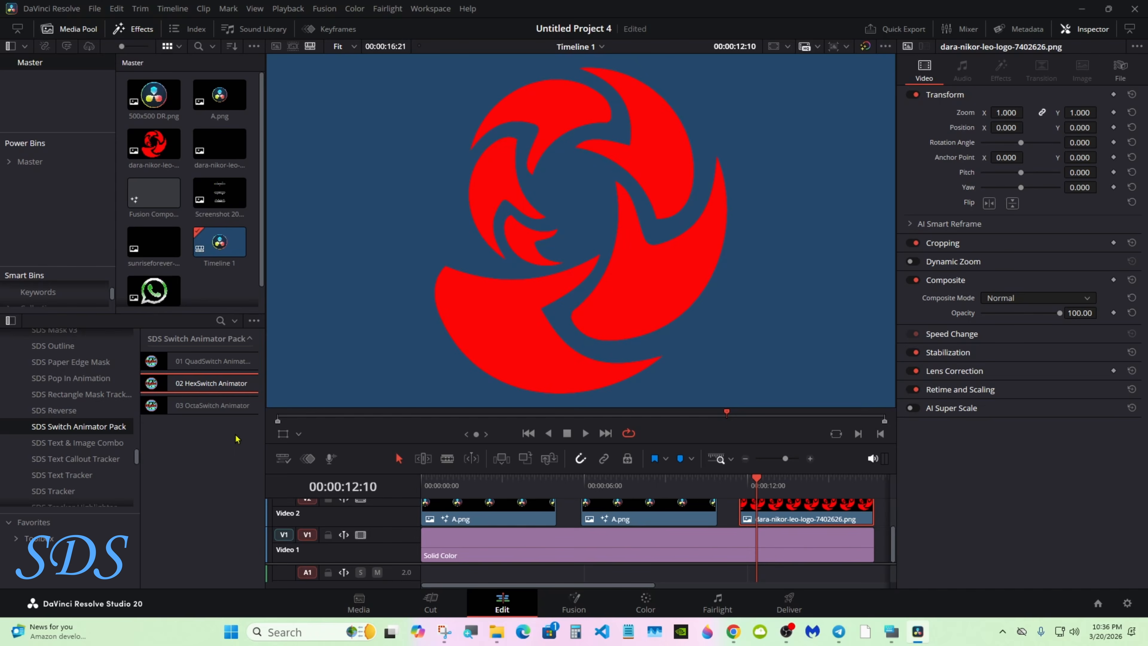
click(221, 406)
drag(570, 468, 782, 522)
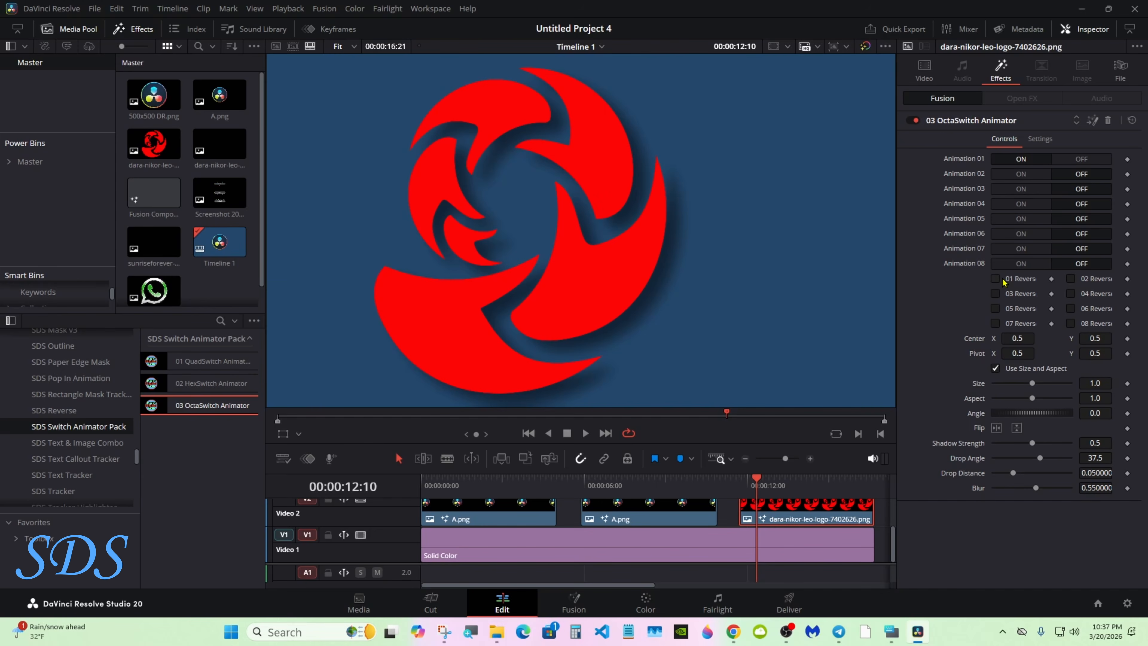
Play the red logo clip from its start to preview OctaSwitch Animation 01
drag(756, 476, 739, 477)
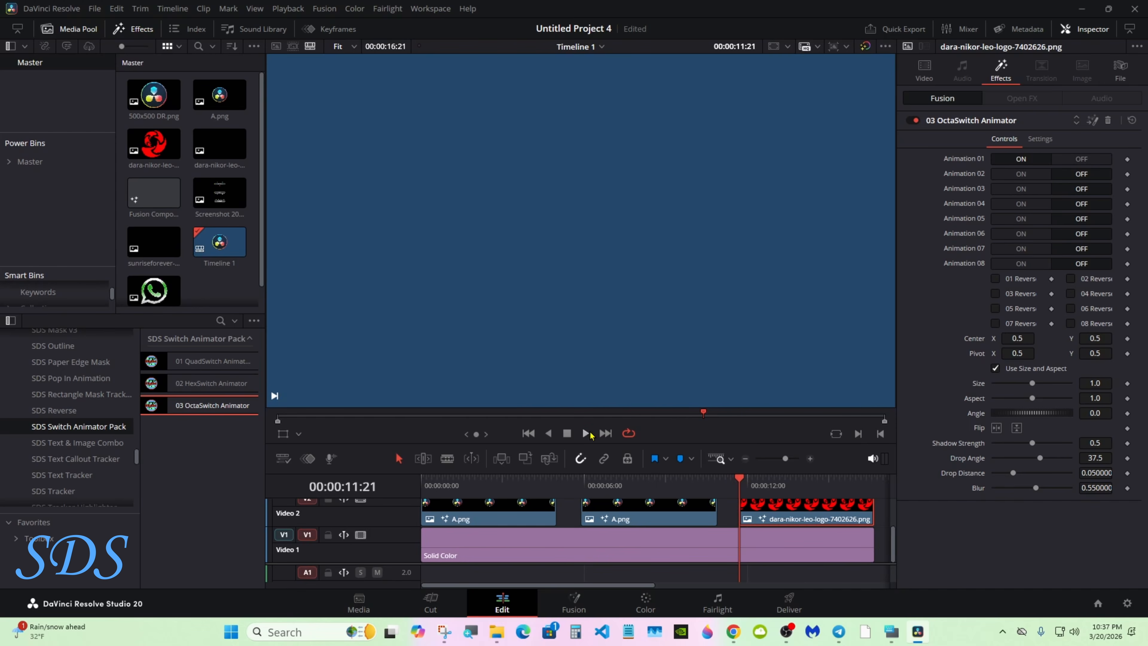
click(586, 433)
key(space)
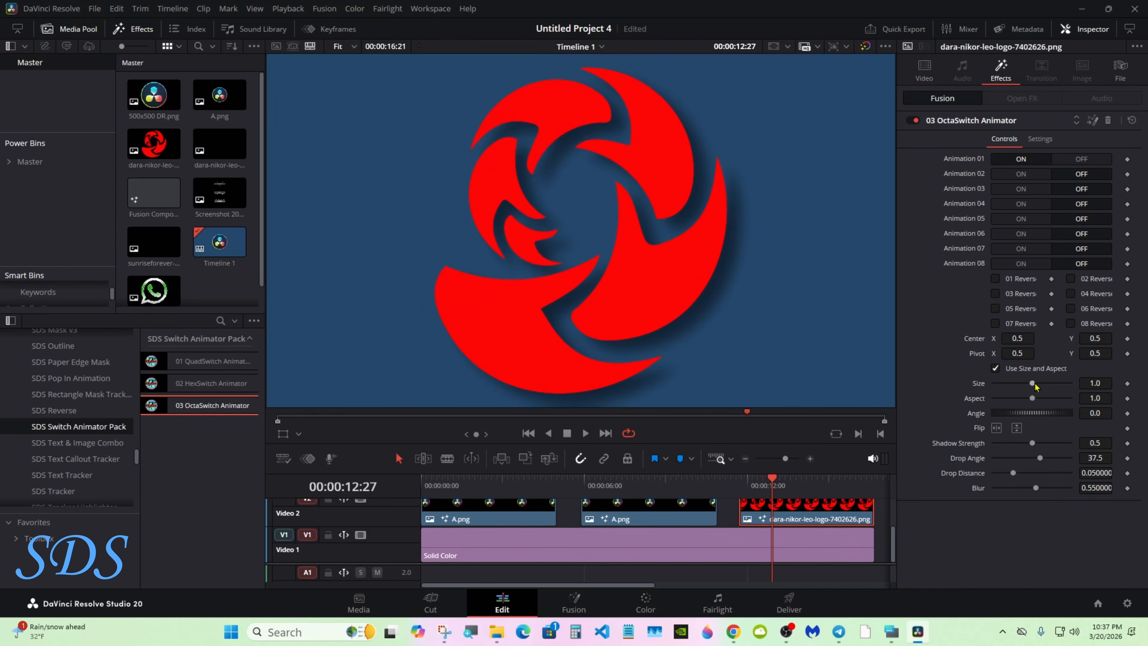
Reduce the red logo's Size to 0.7 in the OctaSwitch Animator and preview the clip from its start
drag(1033, 384, 1021, 383)
click(741, 482)
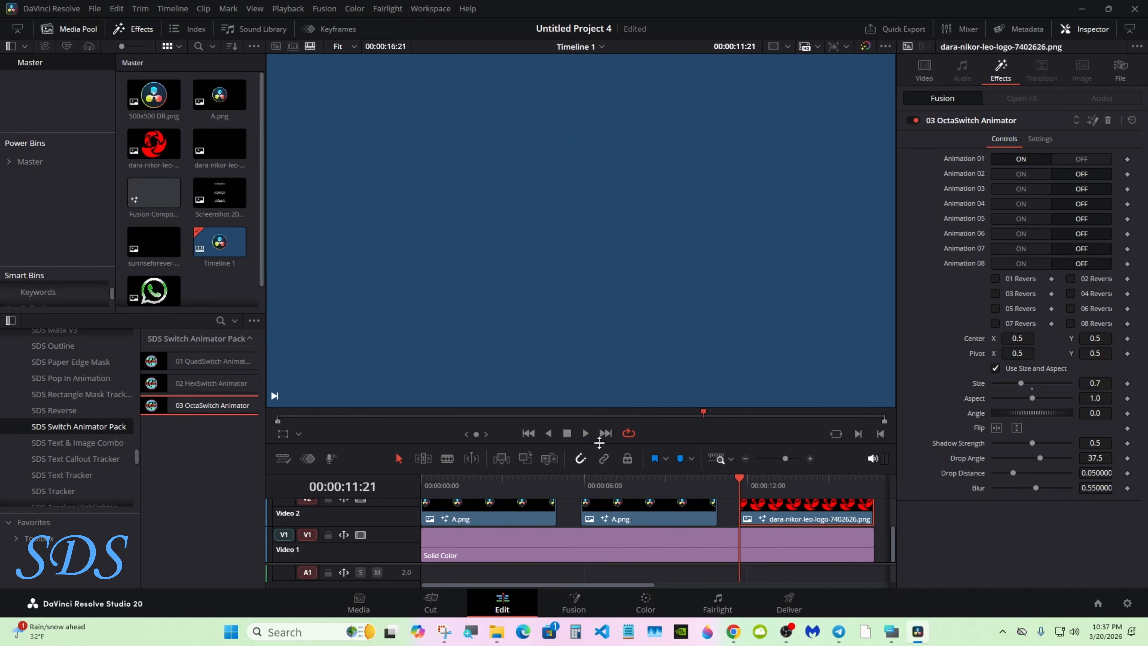
click(585, 433)
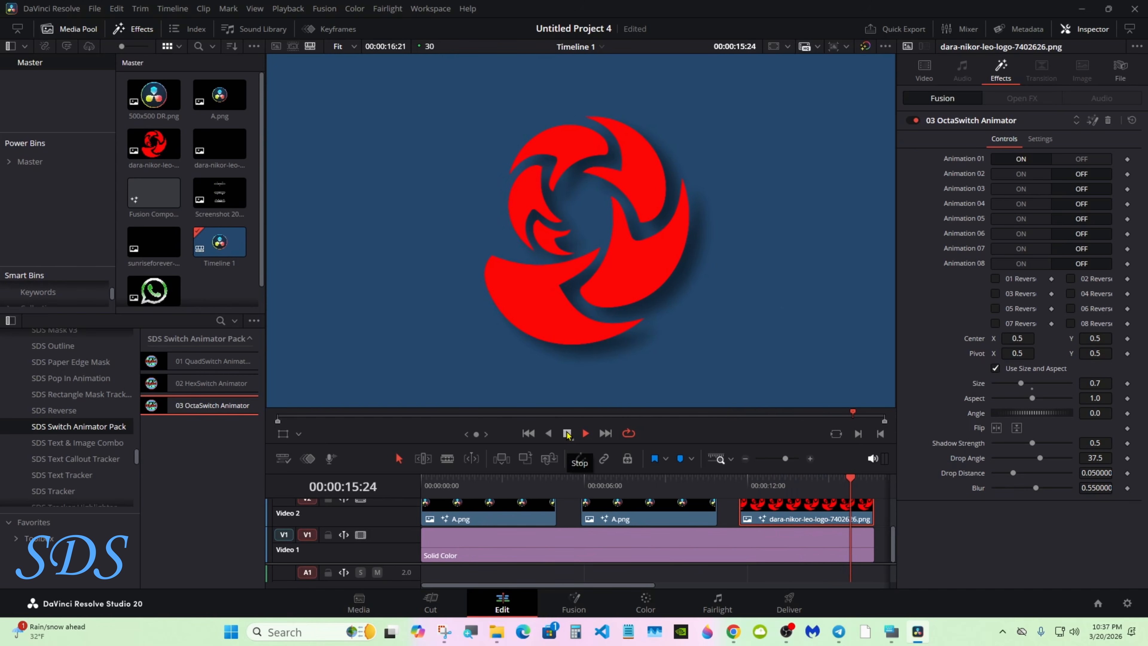
click(567, 434)
Enable the reverse option for Animation 01 on the red logo clip and play it from its start
click(770, 482)
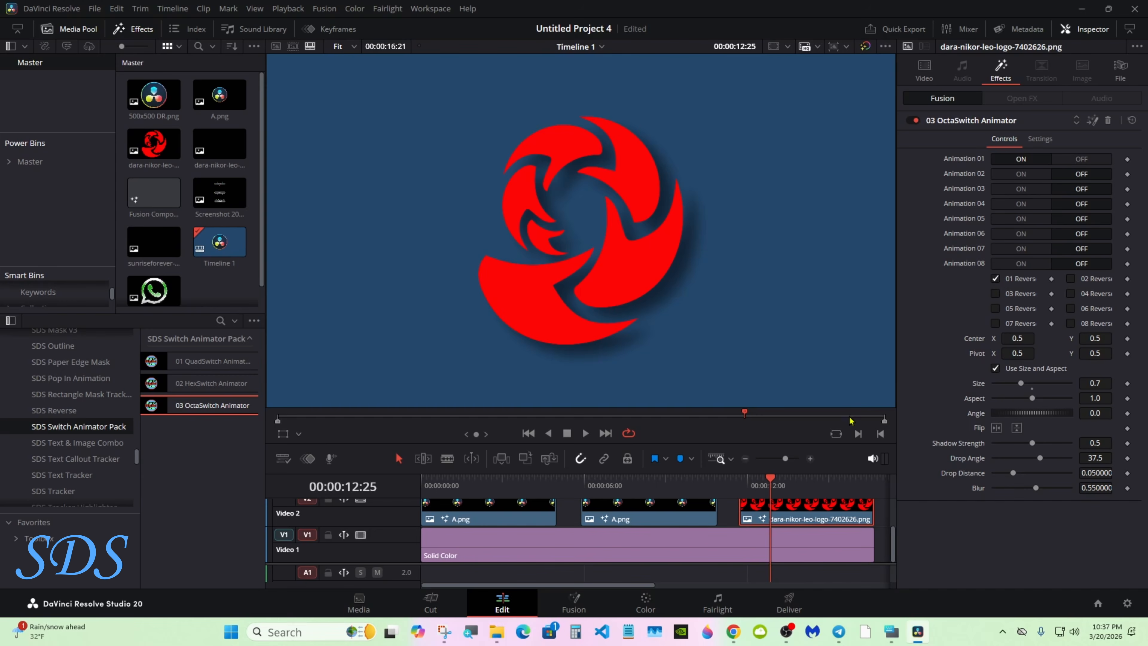
click(740, 482)
click(586, 433)
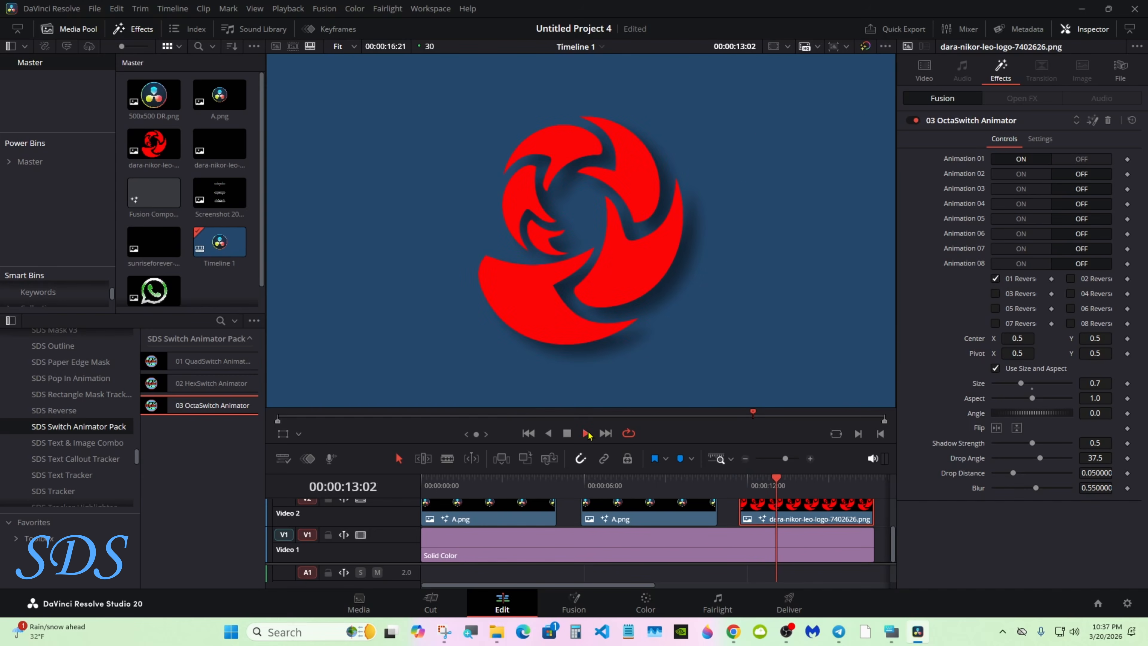
click(567, 433)
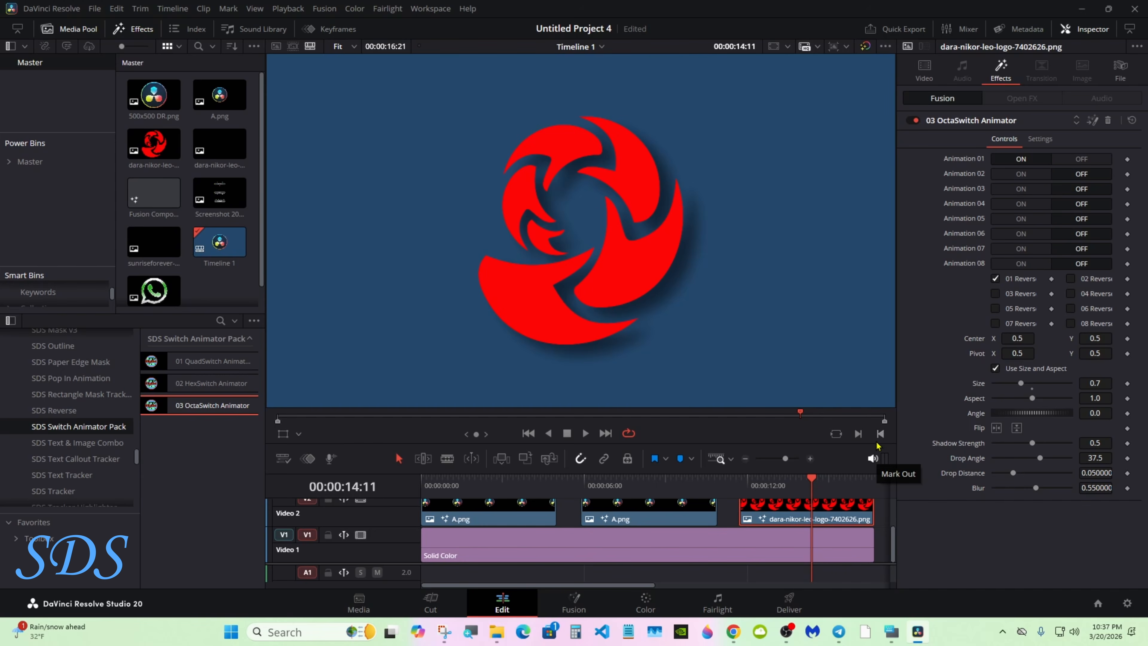
Open the second A.png clip's HexSwitch Animator effect in the Fusion page
click(637, 482)
click(640, 510)
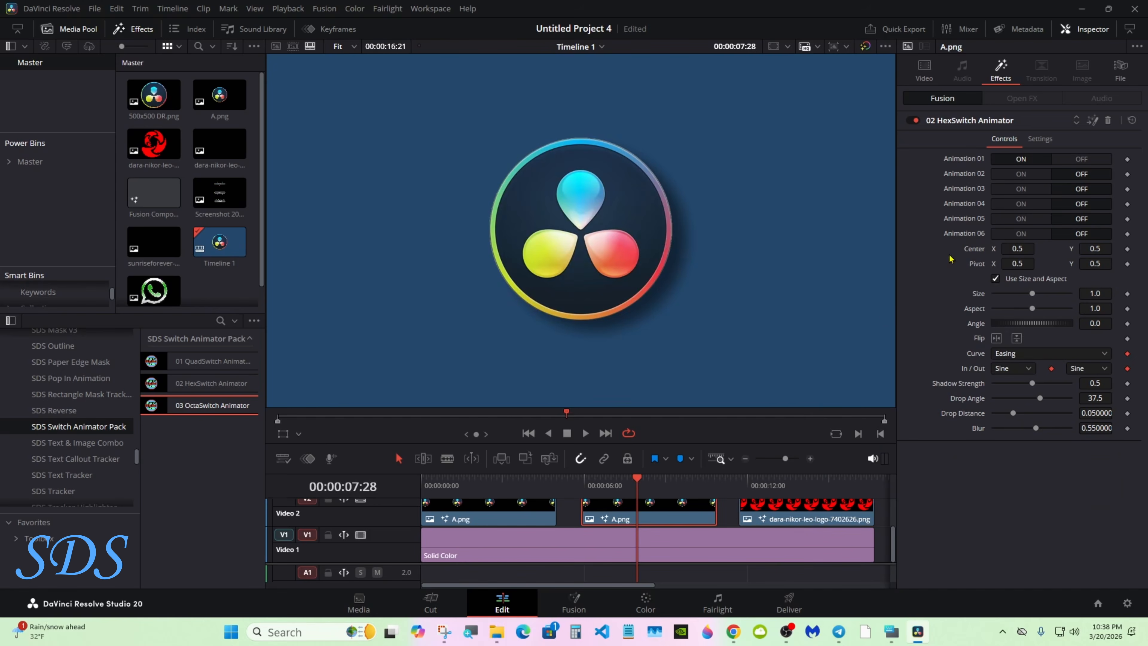
click(1091, 121)
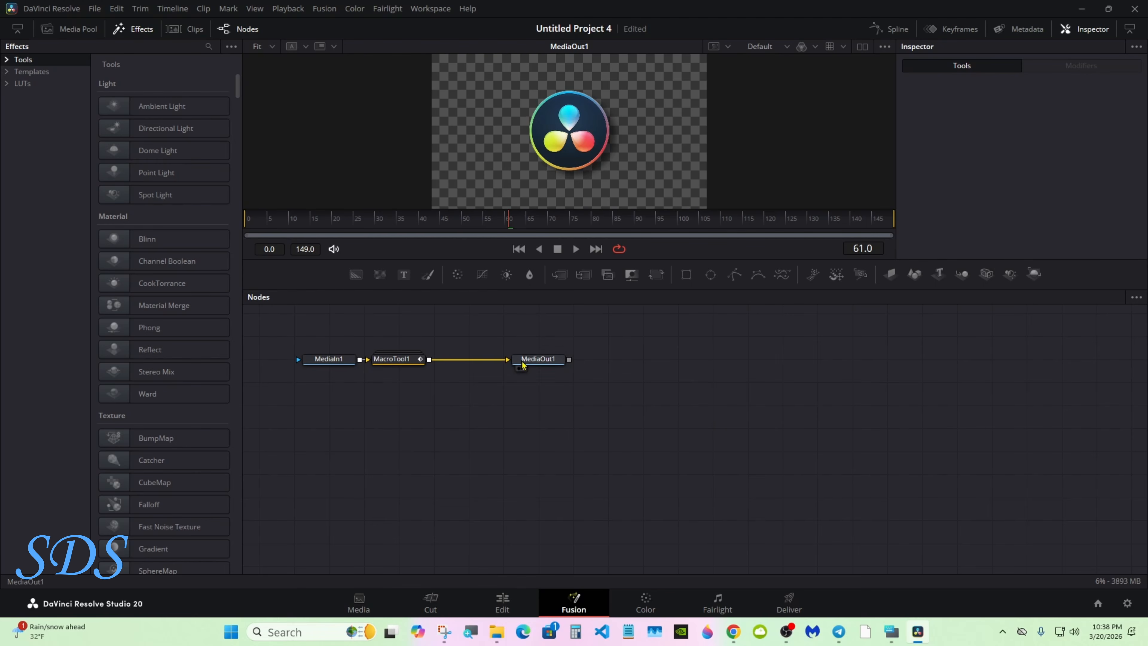
Expand the MacroTool1 group in the node graph and place MediaOut1 clear of its right edge
drag(396, 358, 637, 351)
double_click(640, 383)
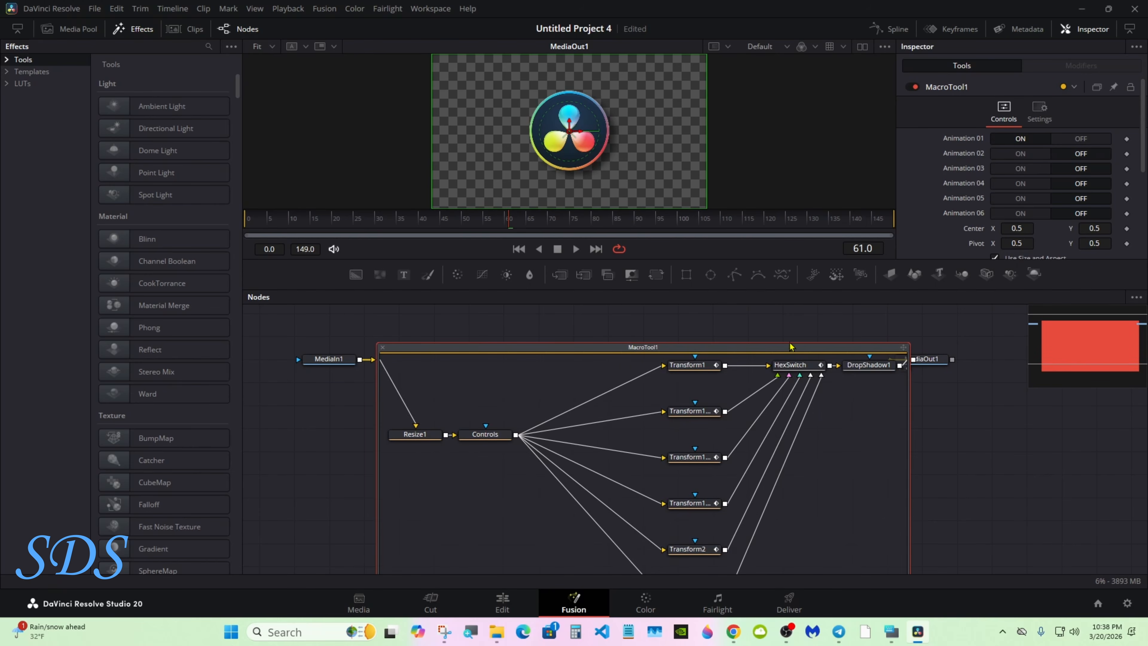
drag(921, 359, 964, 361)
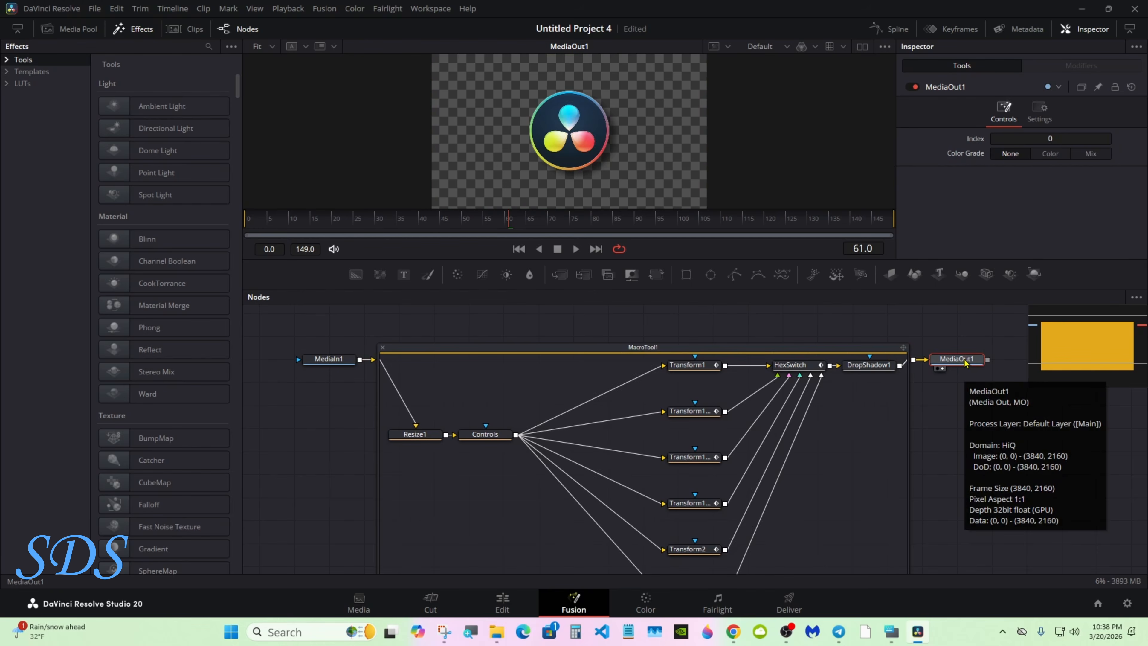
Shift the MacroTool1 group upward to examine its HexSwitch, Controls and Resize1 nodes, and save the project
click(799, 367)
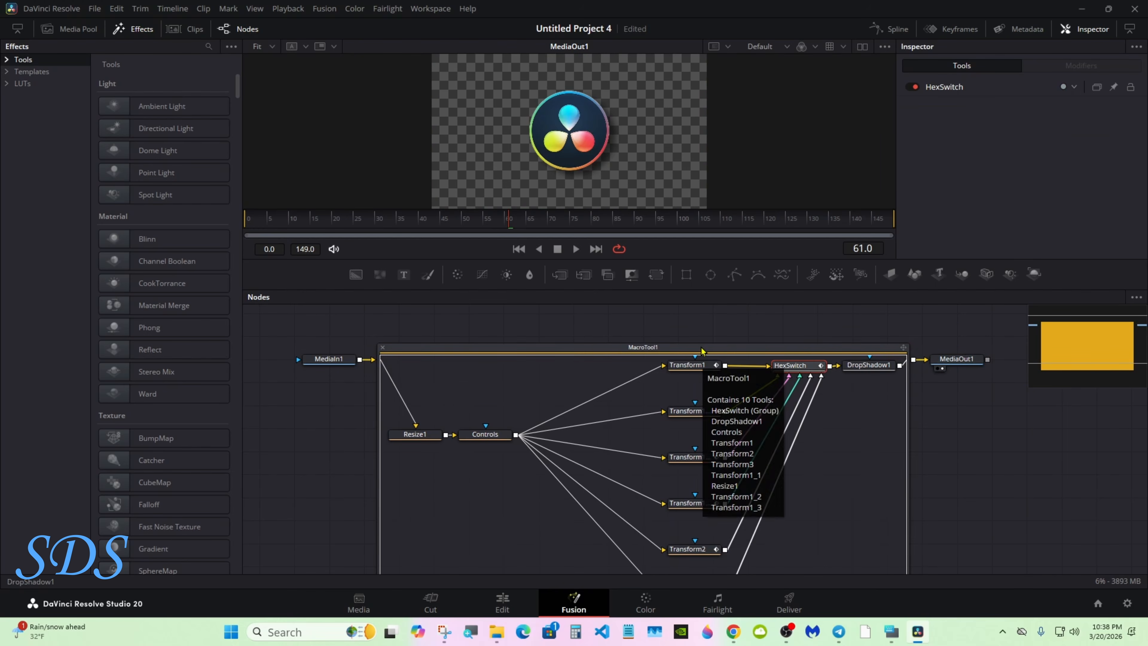
drag(701, 352, 701, 306)
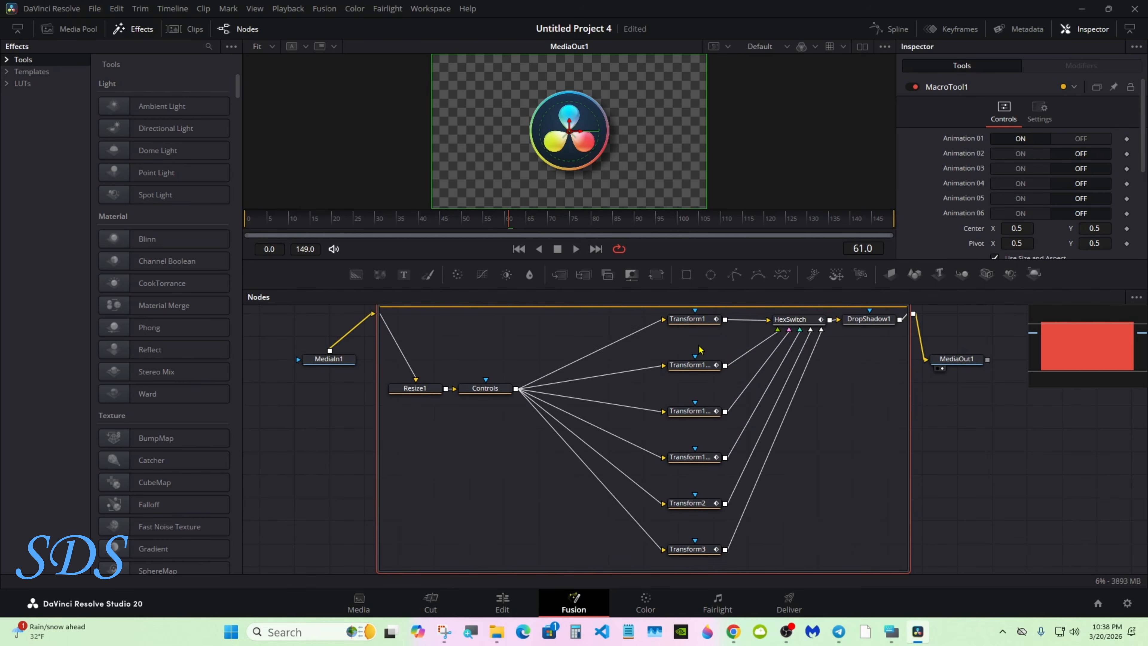
click(491, 389)
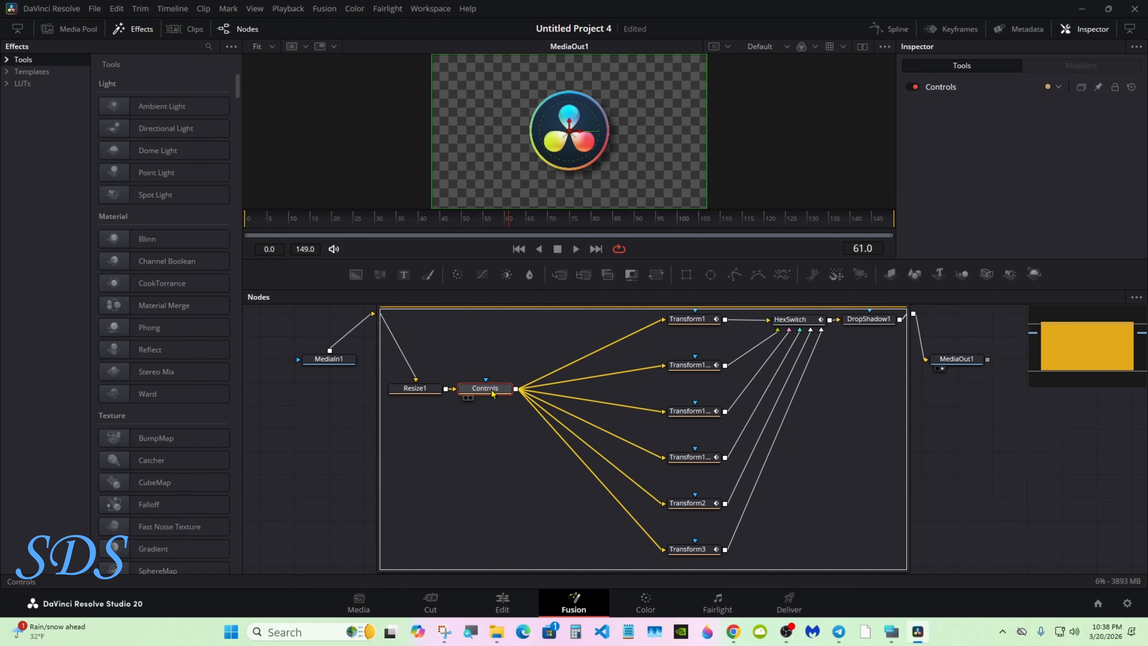
click(428, 390)
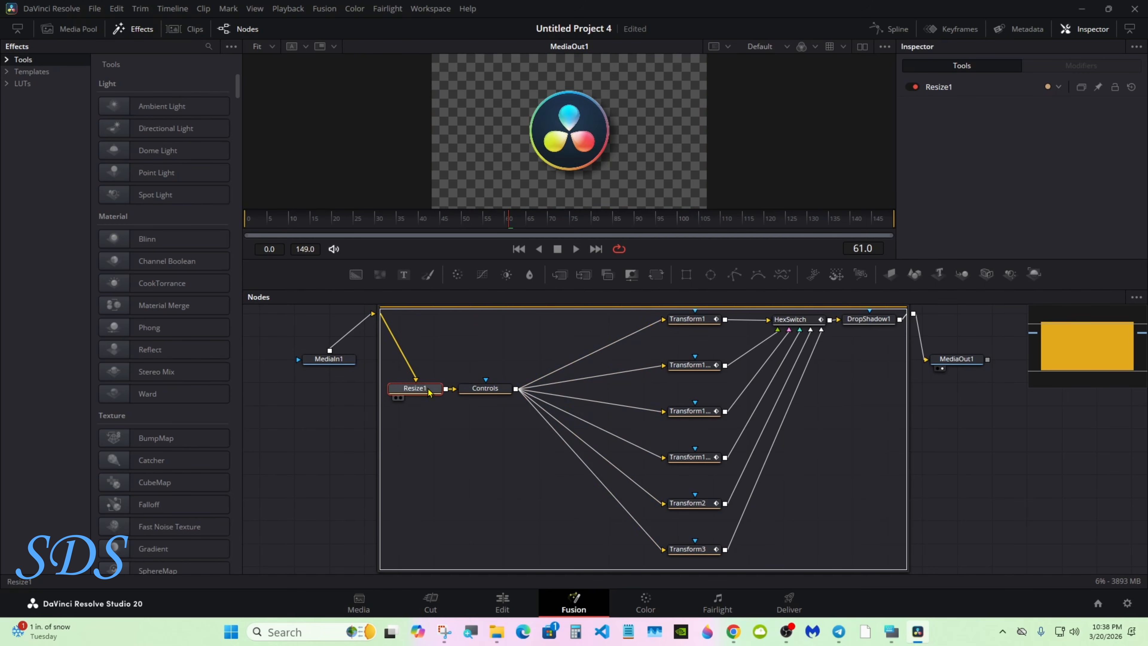
key(ctrl+s)
drag(1046, 331, 1105, 344)
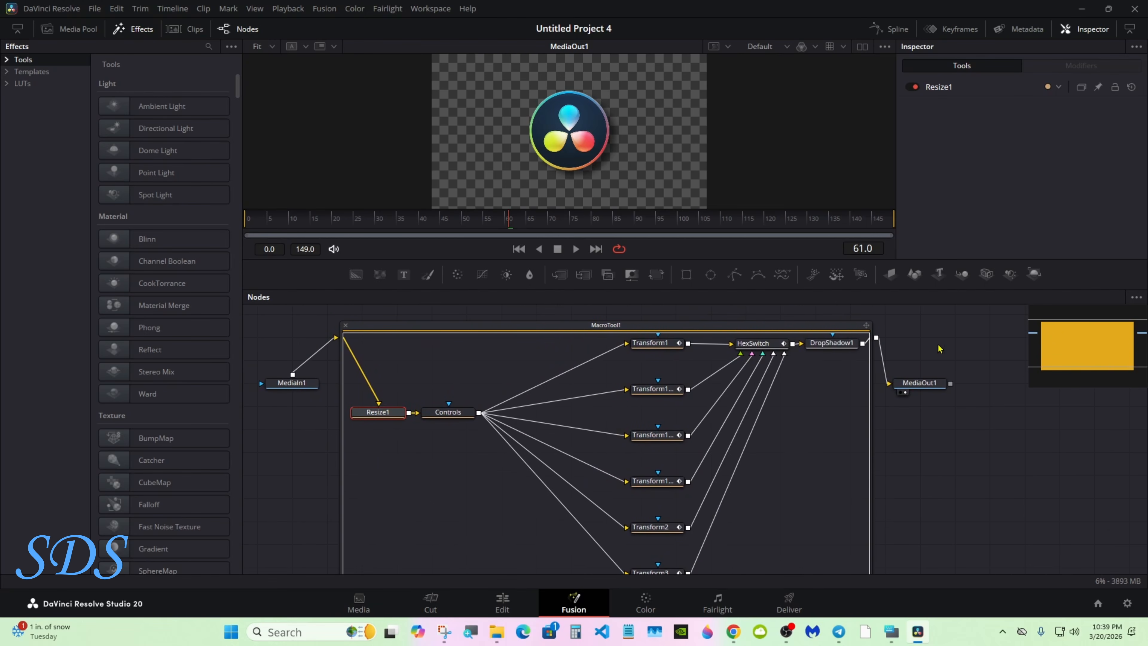
Collapse the MacroTool1 group and bring up the on-screen keyboard, placing it clear of the nodes
click(345, 326)
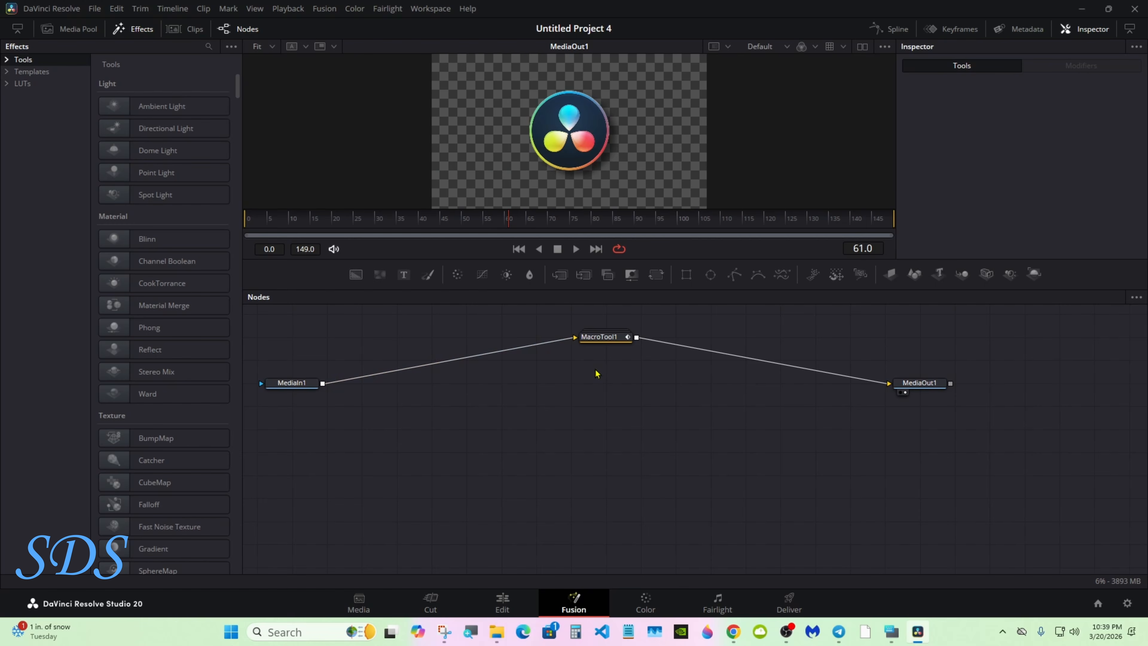
click(891, 630)
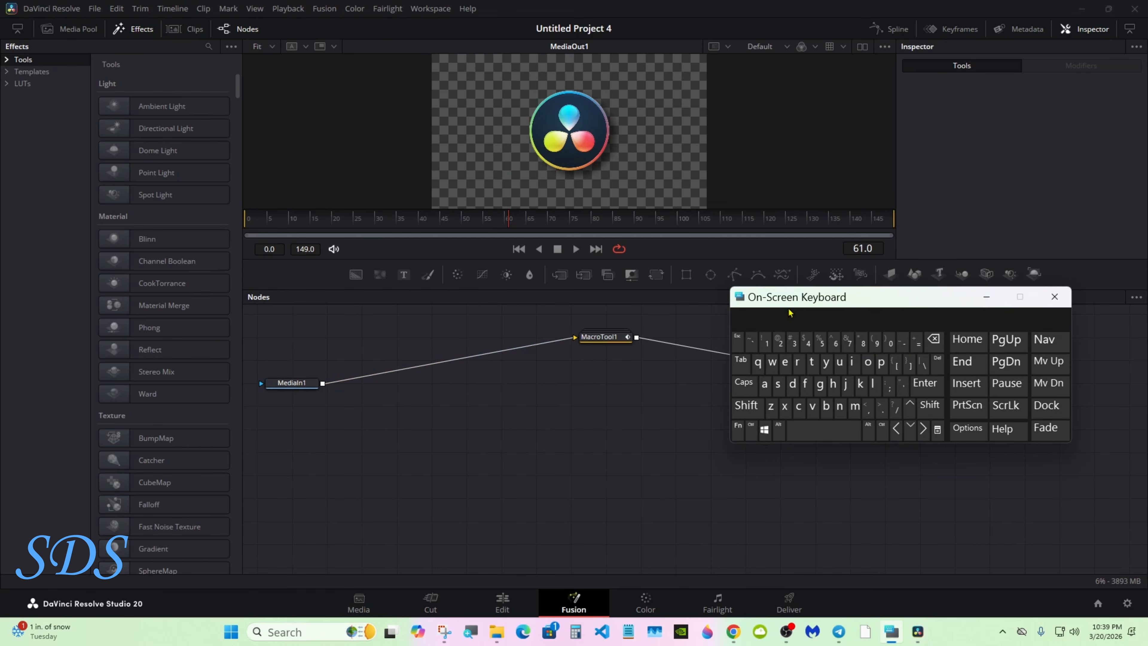
drag(790, 313, 851, 442)
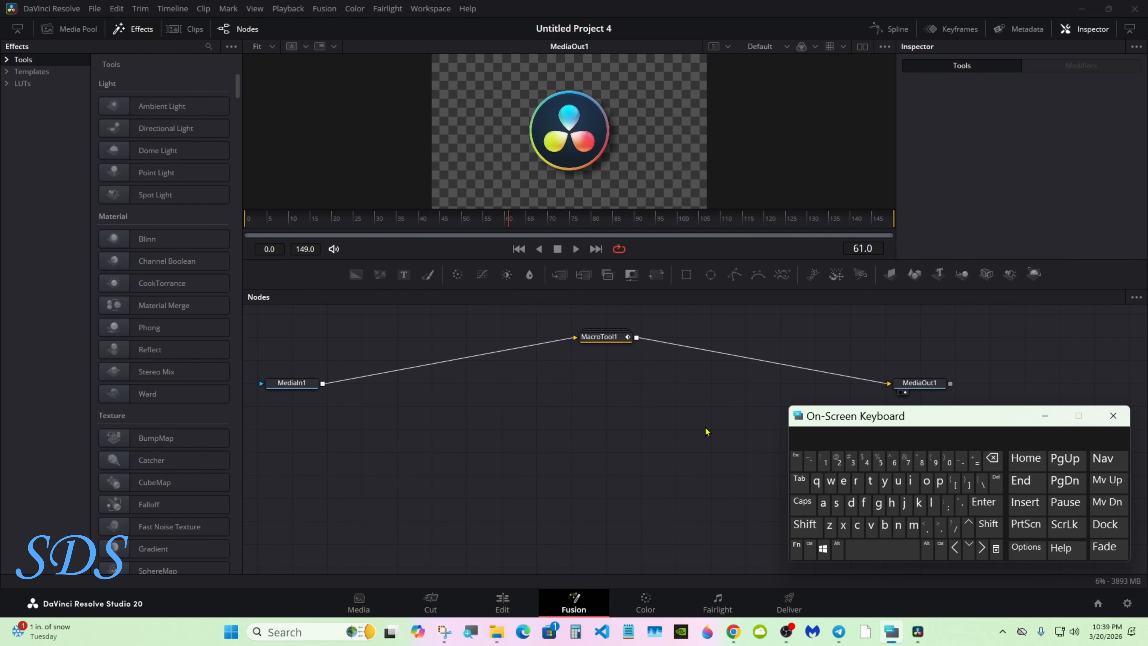
Open the c:\ProgramData folder through the Windows Run dialog
click(313, 630)
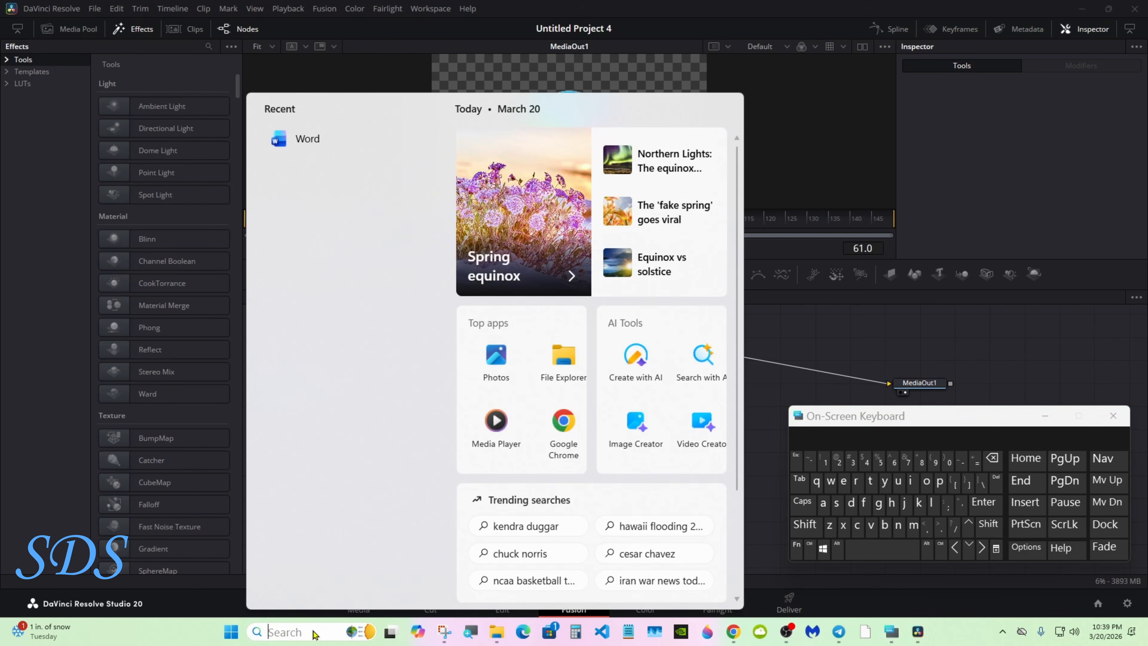
click(823, 548)
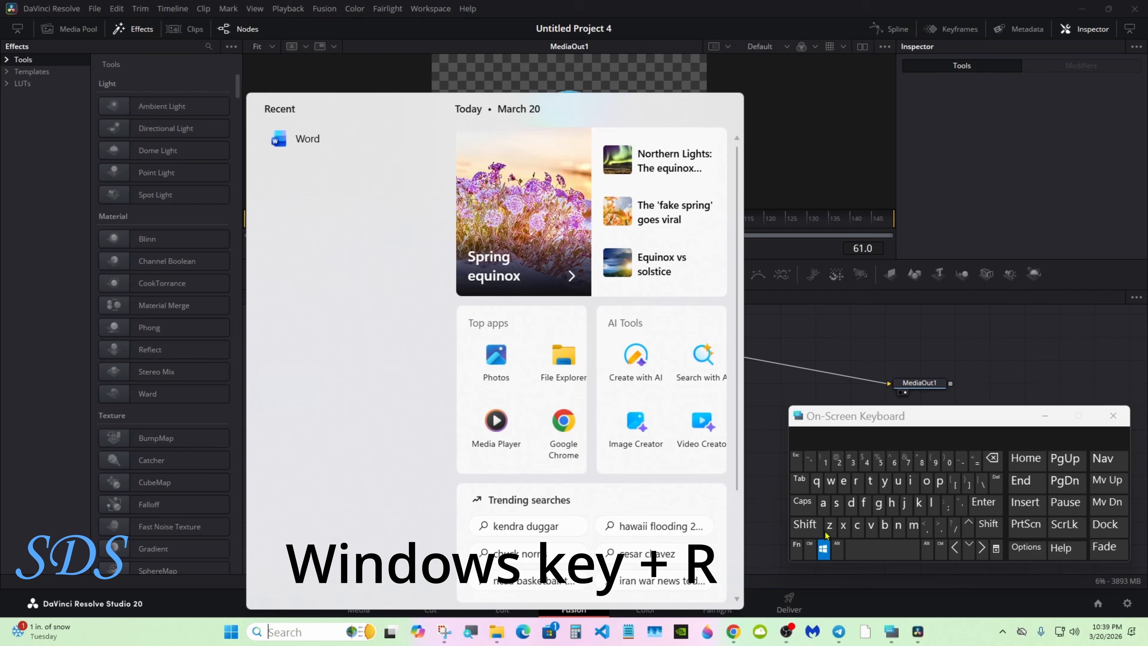
click(857, 482)
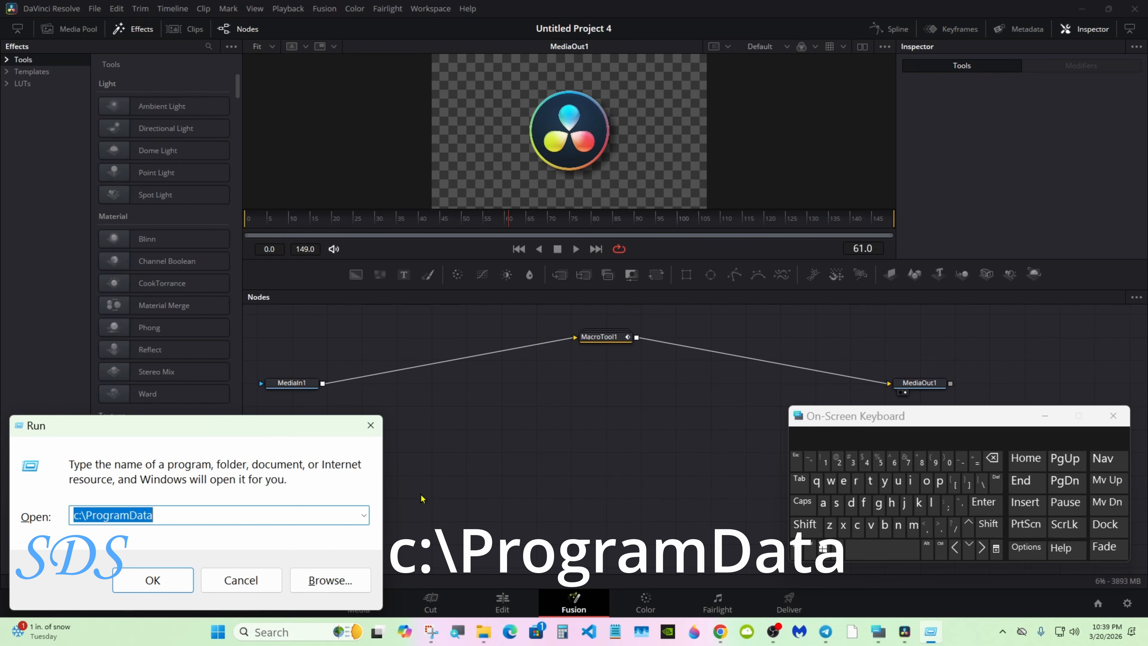
click(151, 572)
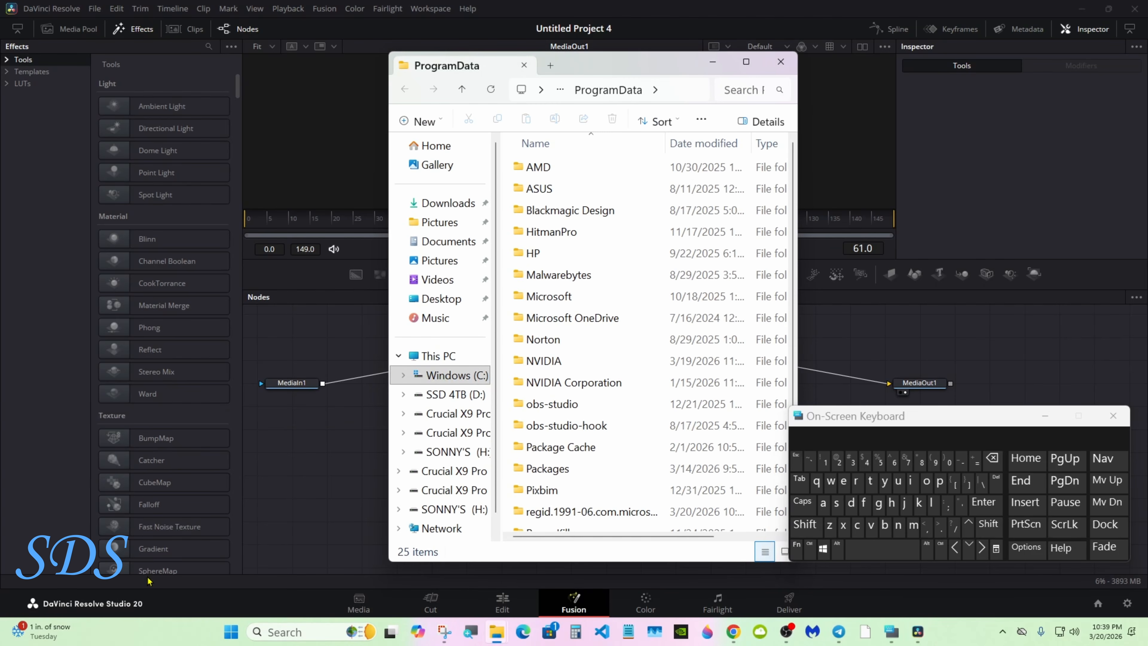
Browse through Blackmagic Design, DaVinci Resolve and Fusion to the Macros folder, view its setting files and close the folder window
double_click(604, 210)
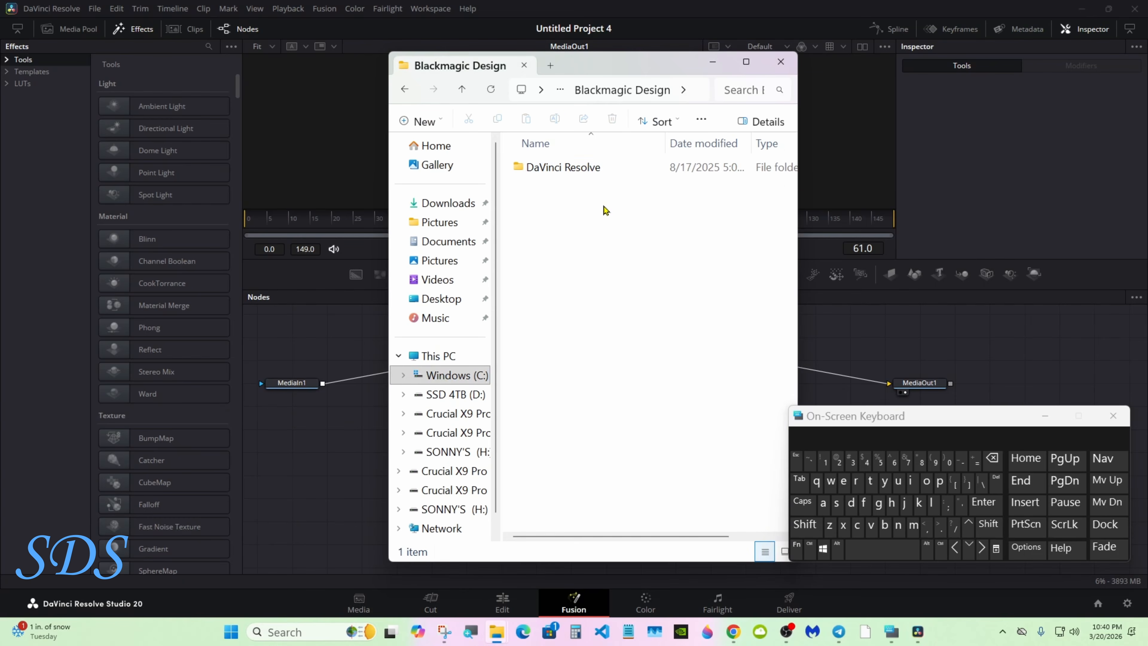
double_click(605, 172)
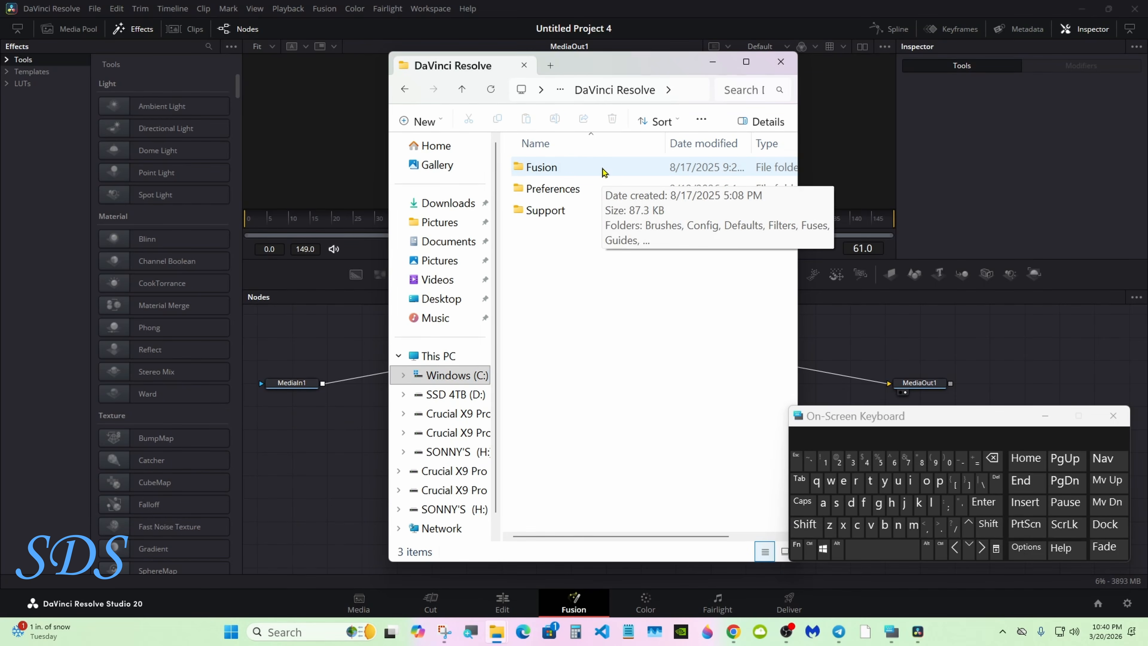
double_click(603, 172)
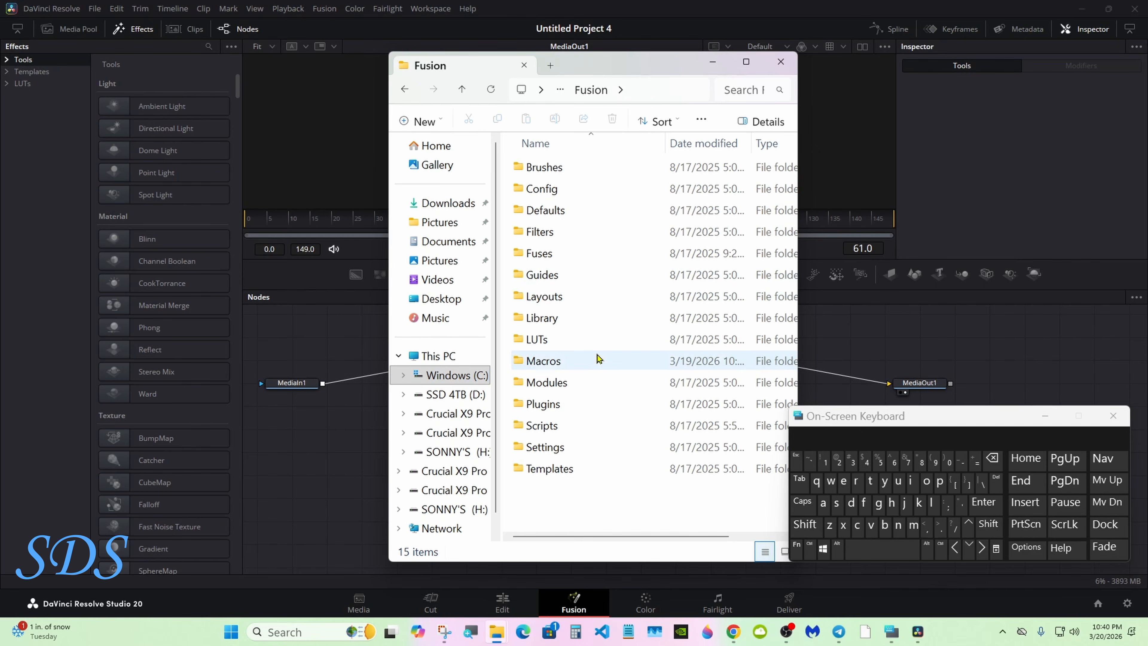
double_click(596, 365)
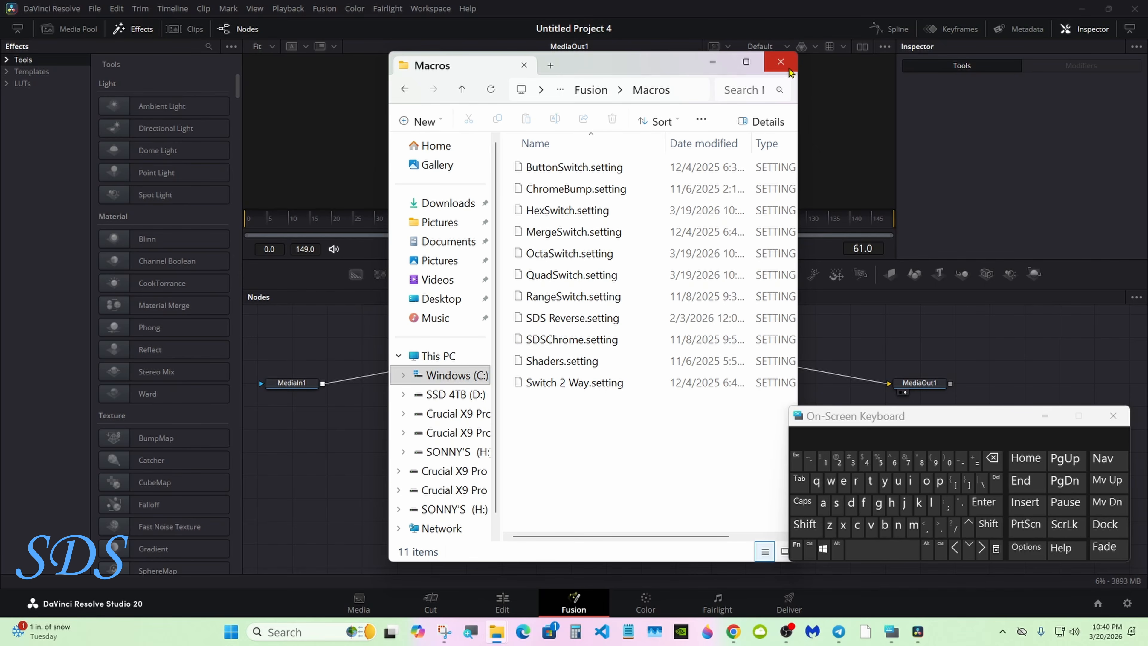
click(780, 62)
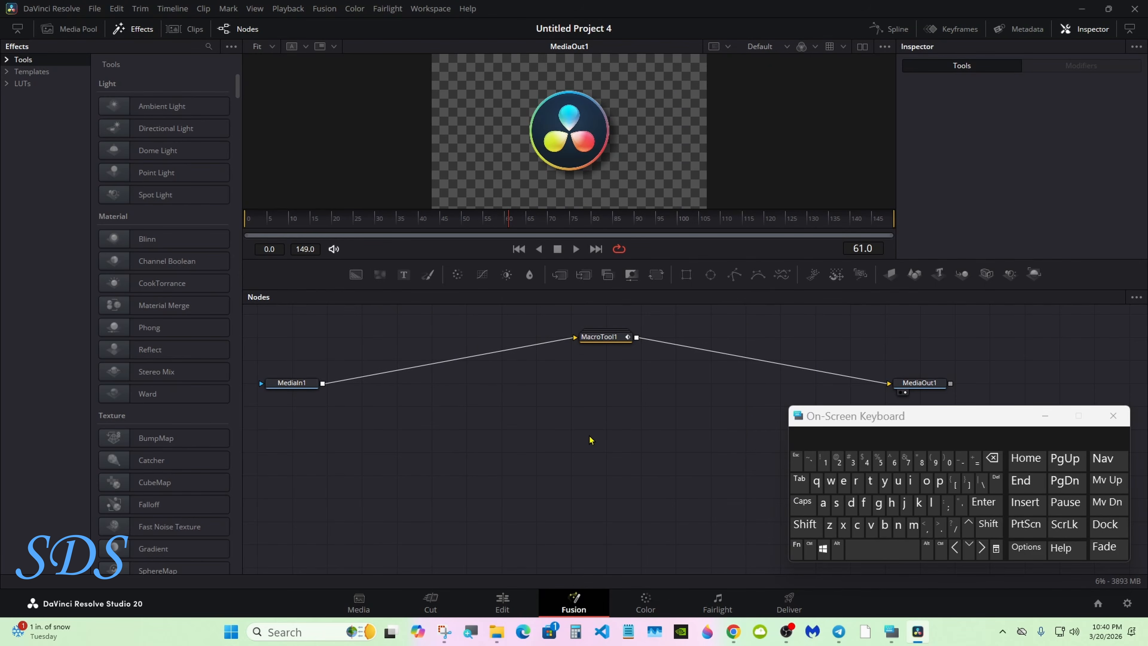
Search the Select Tool list for "switch" and add a QuadSwitch node to the node graph
click(805, 525)
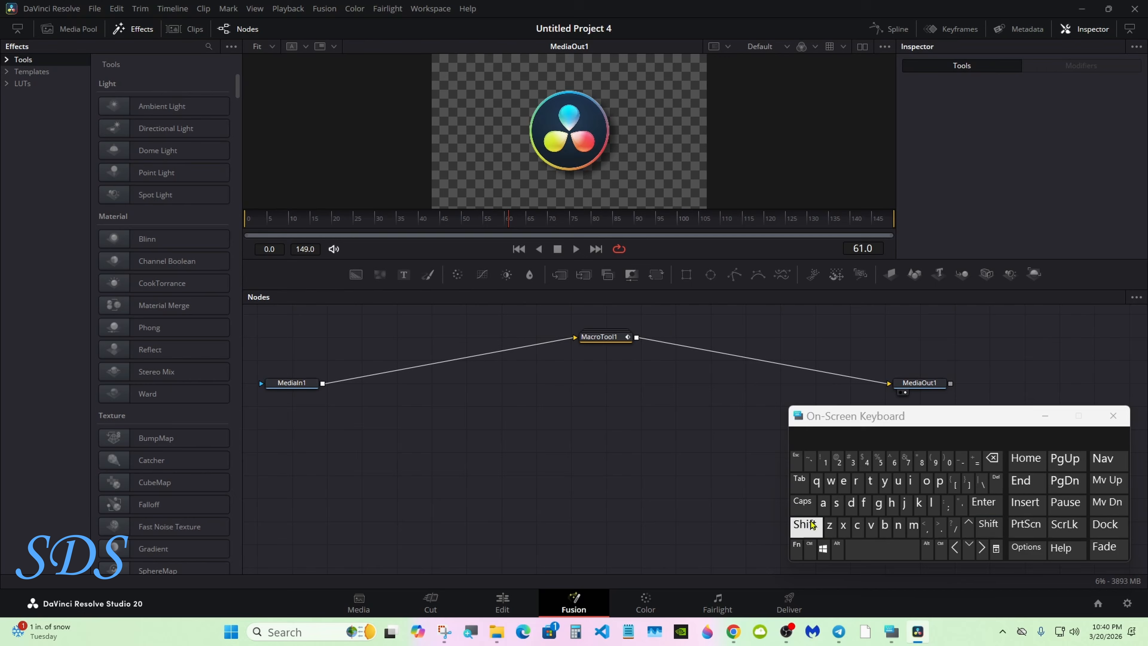
click(864, 547)
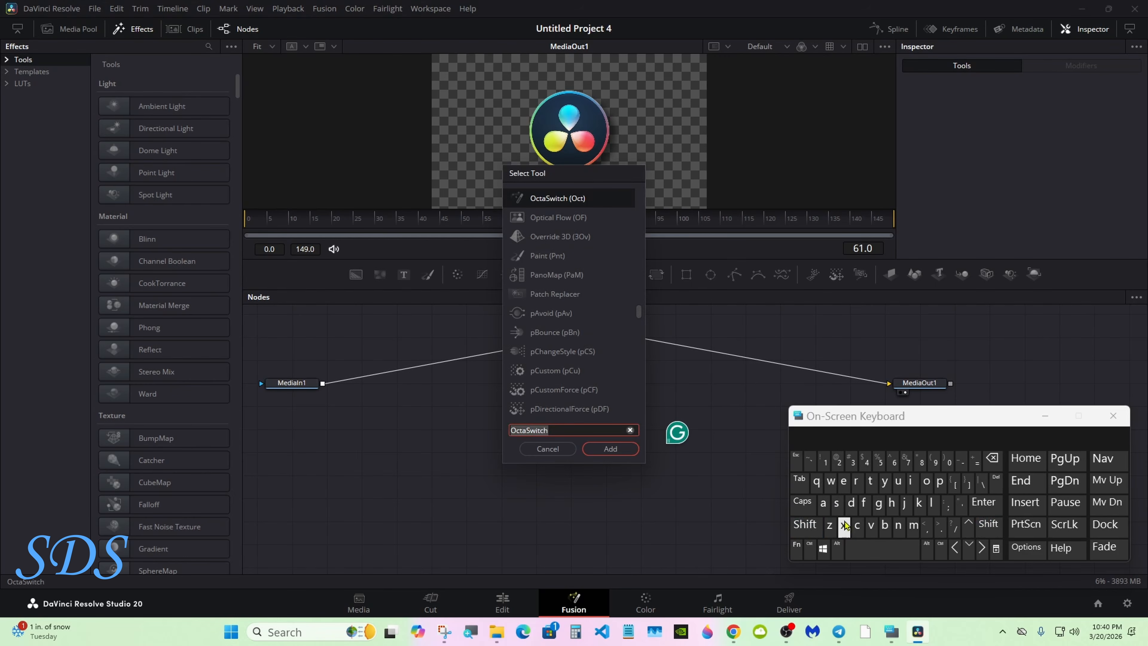
click(836, 502)
click(830, 481)
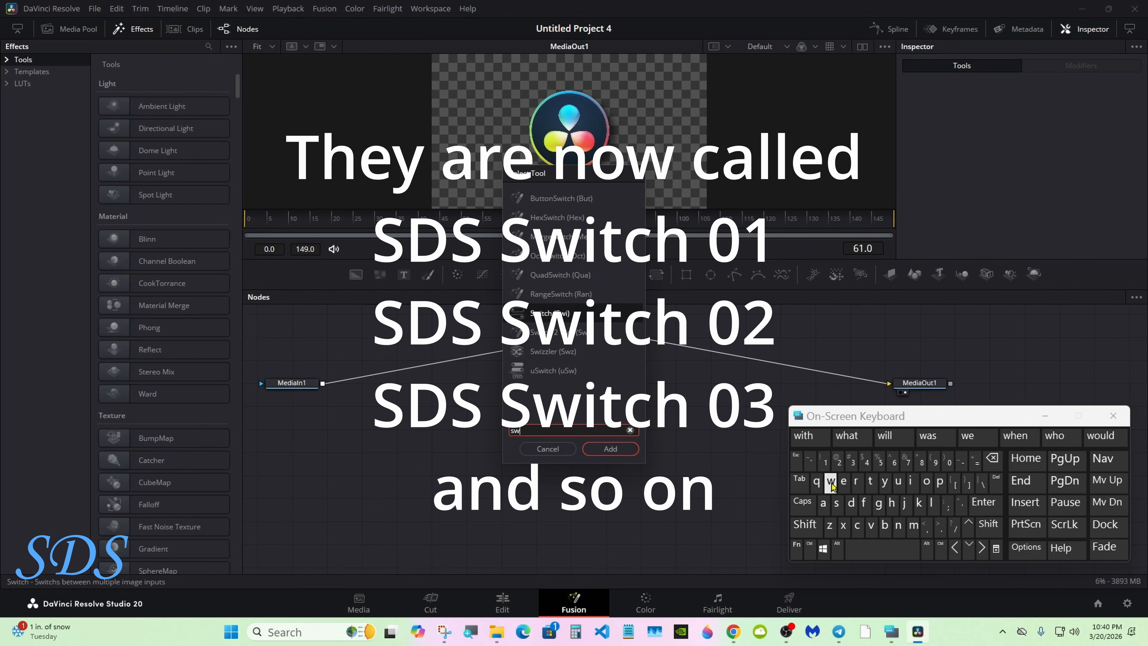
click(911, 480)
click(870, 480)
click(857, 524)
click(891, 502)
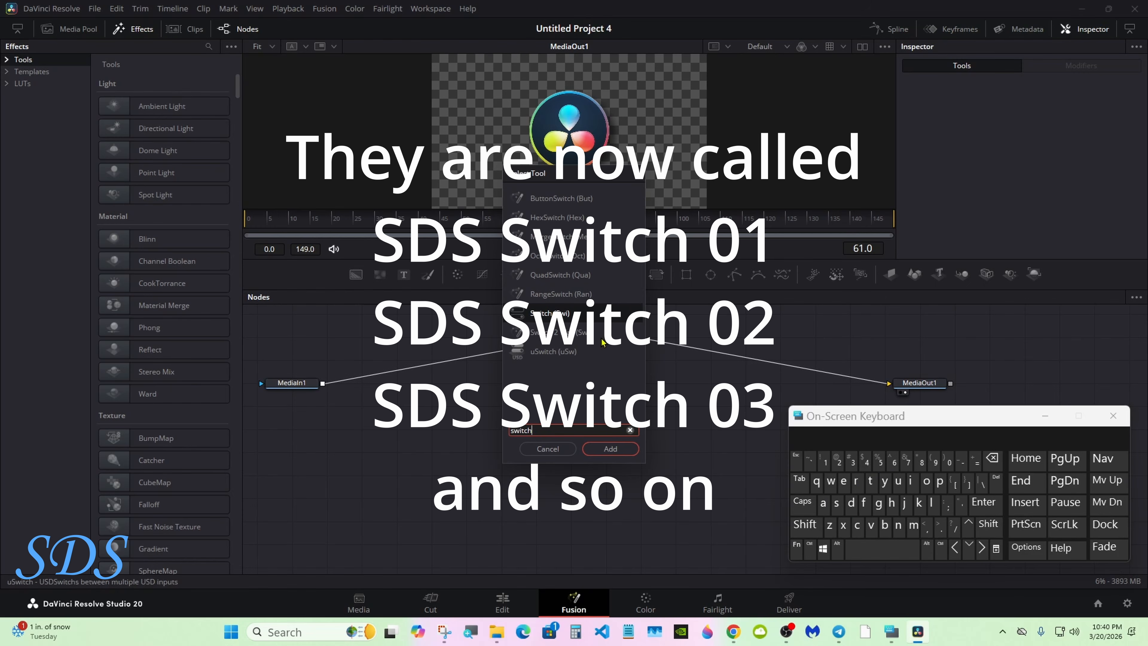
click(563, 275)
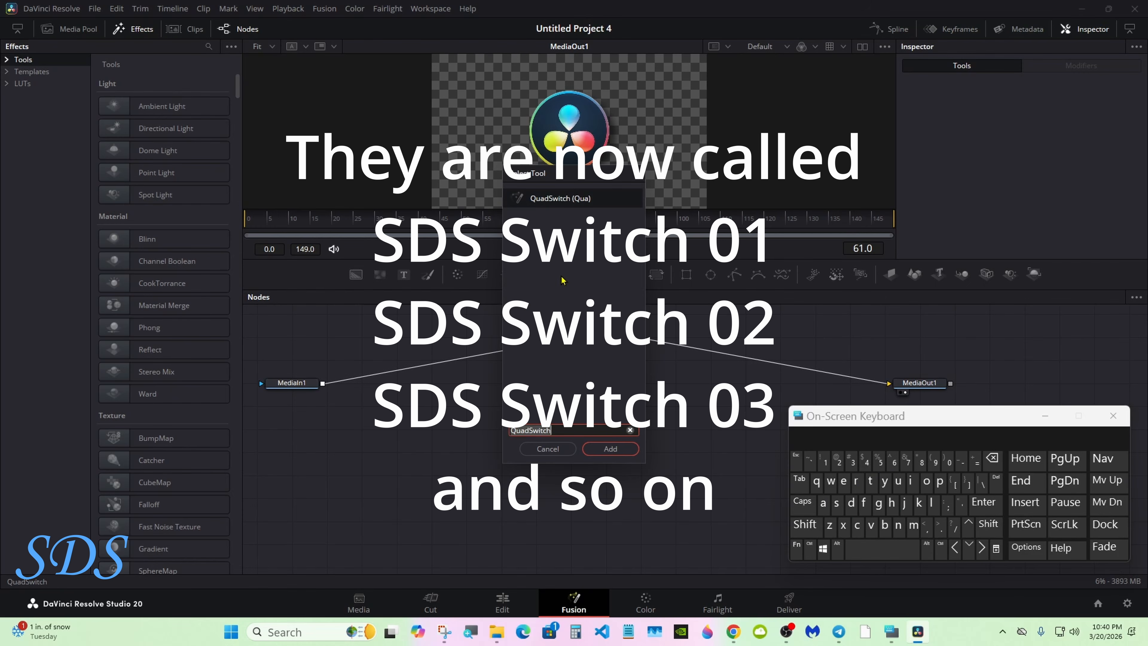
click(598, 445)
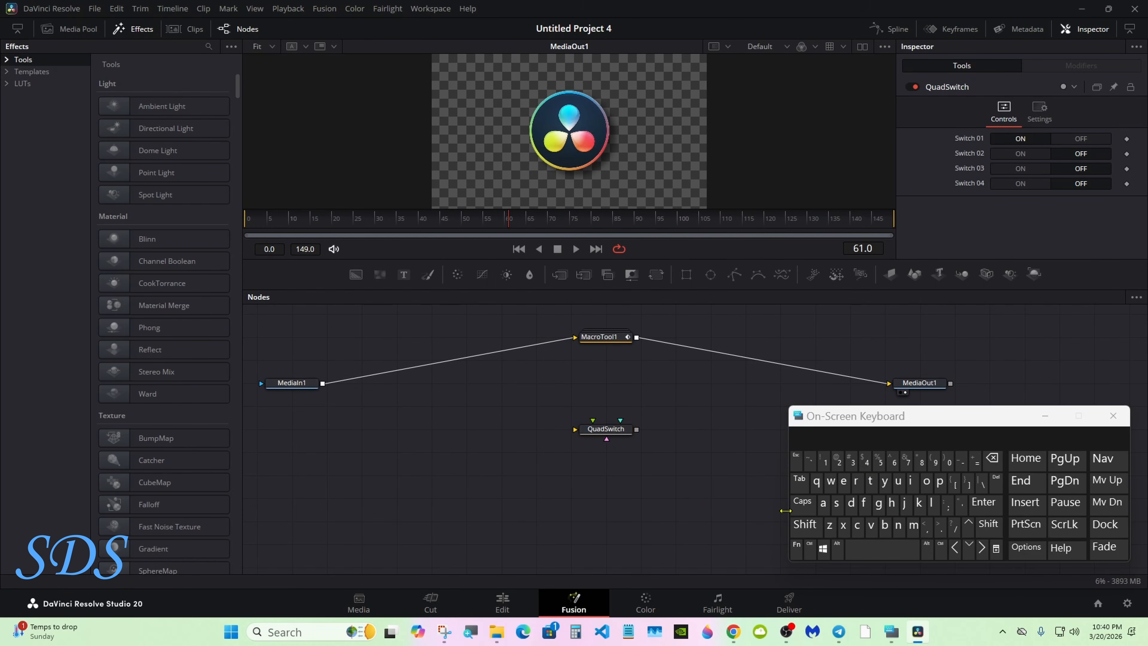
Search the tool list for "switch" again and add a HexSwitch node below QuadSwitch
click(805, 524)
click(868, 542)
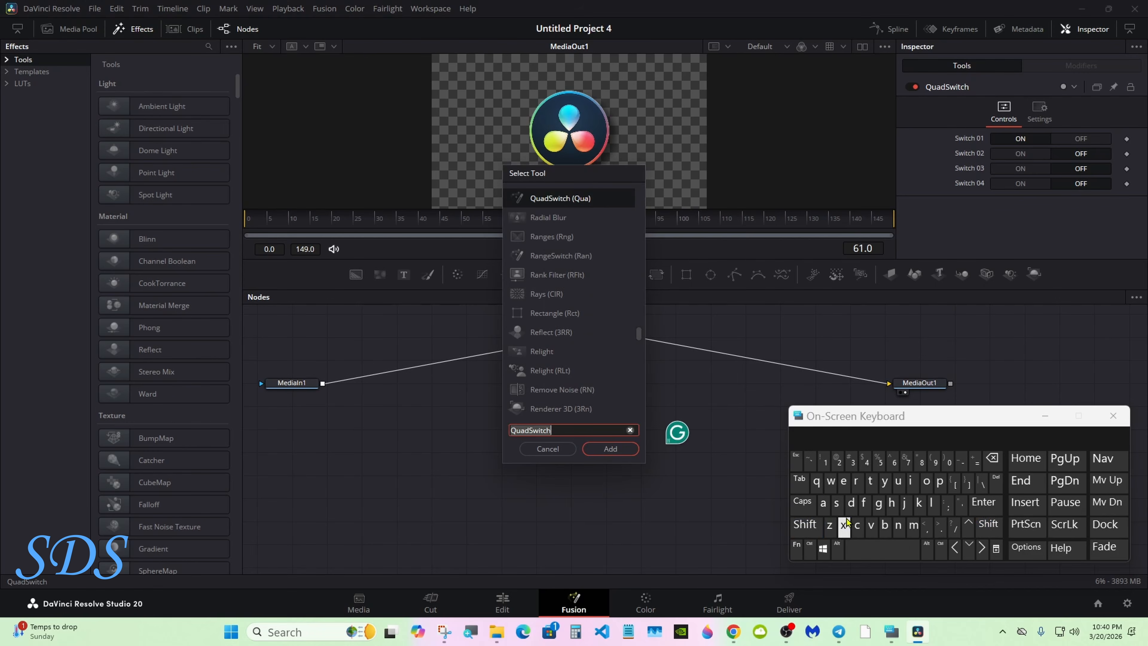
click(837, 503)
click(831, 480)
click(910, 480)
click(871, 481)
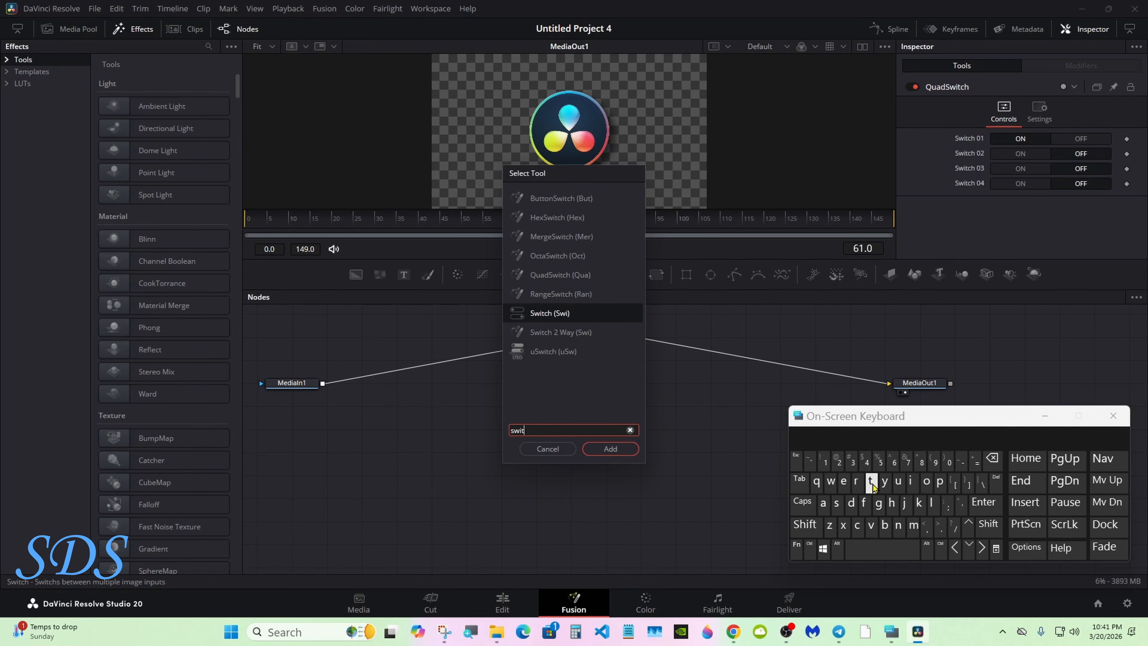
click(857, 525)
click(891, 503)
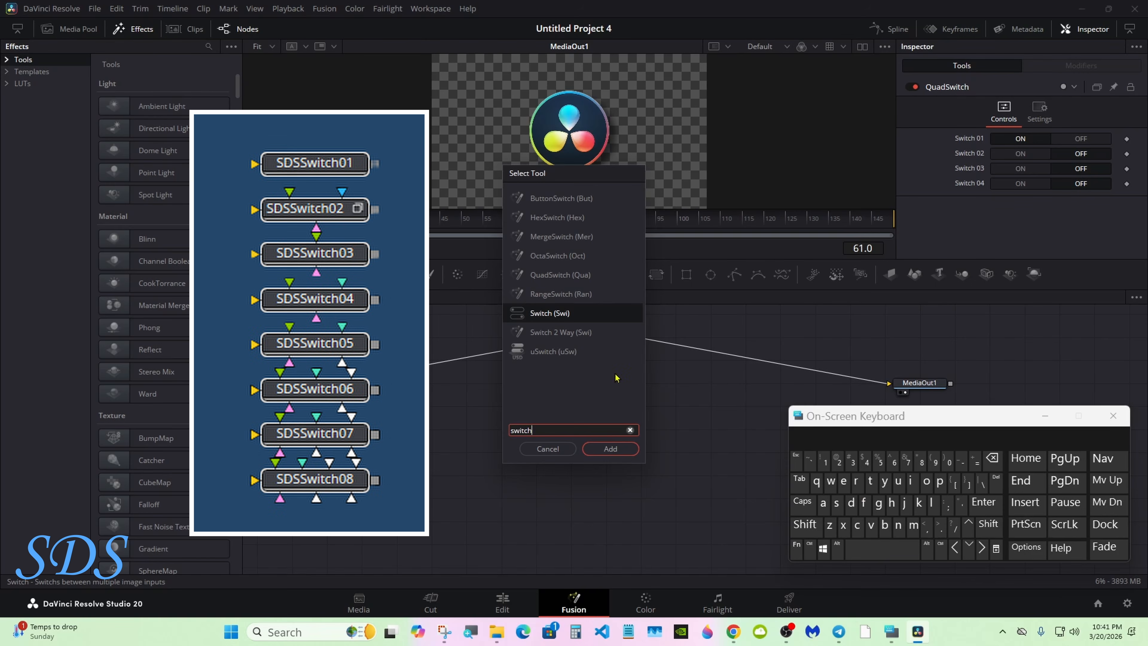
click(560, 220)
click(603, 448)
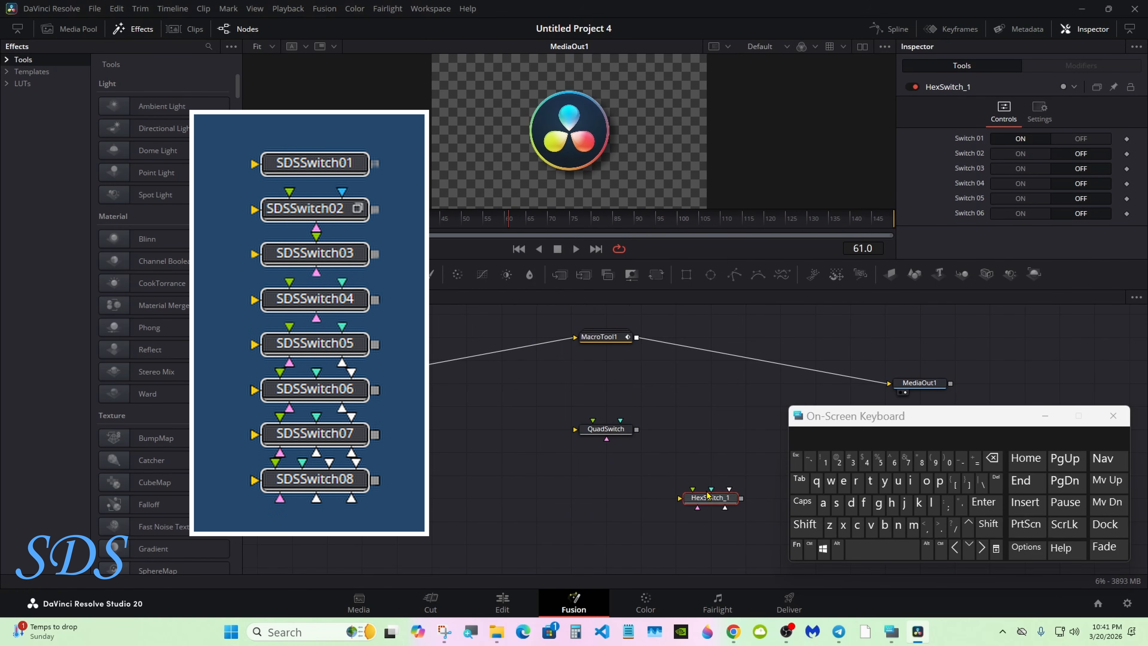
Search the tool list for "swit" and add an OctaSwitch node below the HexSwitch node
click(805, 524)
click(881, 548)
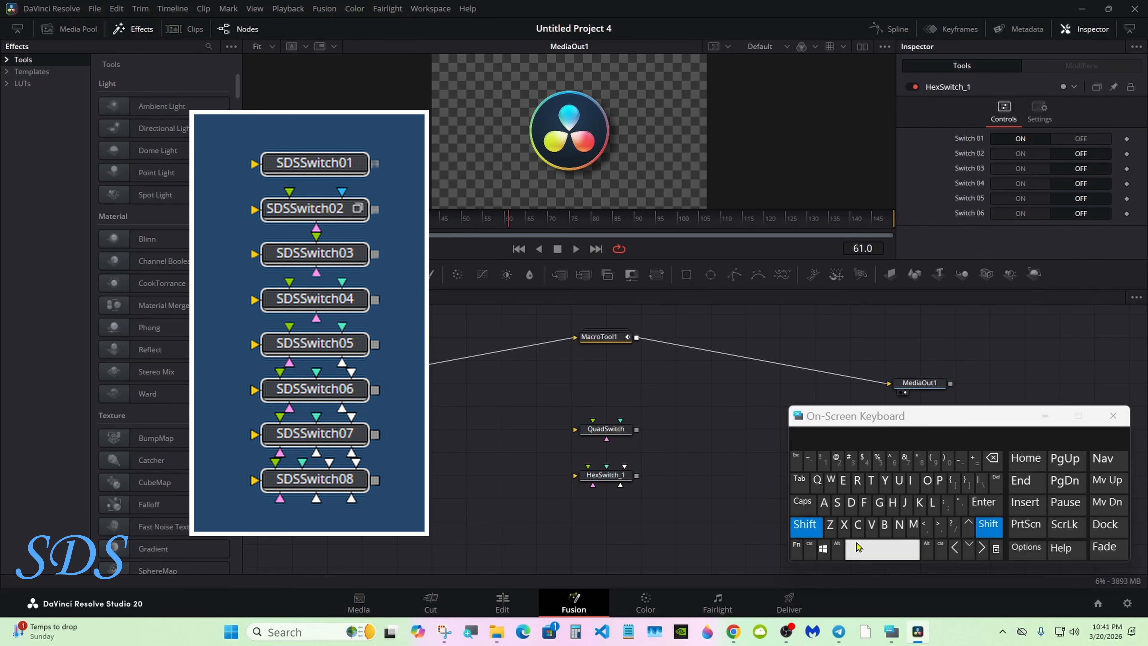
click(837, 503)
click(830, 480)
click(911, 481)
click(870, 481)
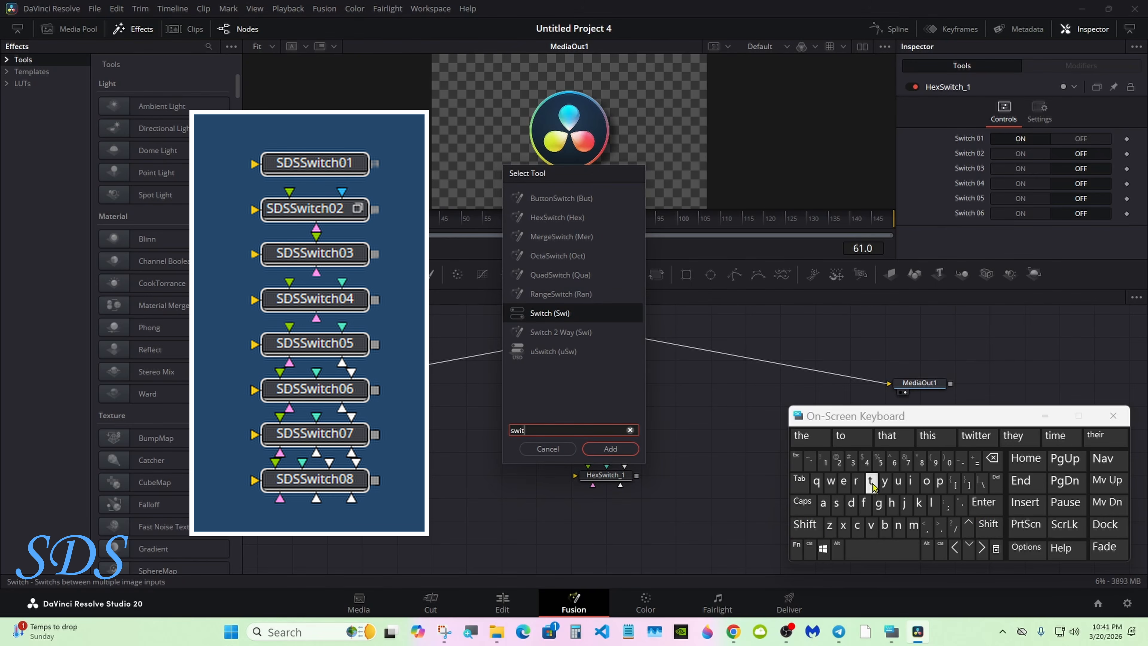
click(558, 256)
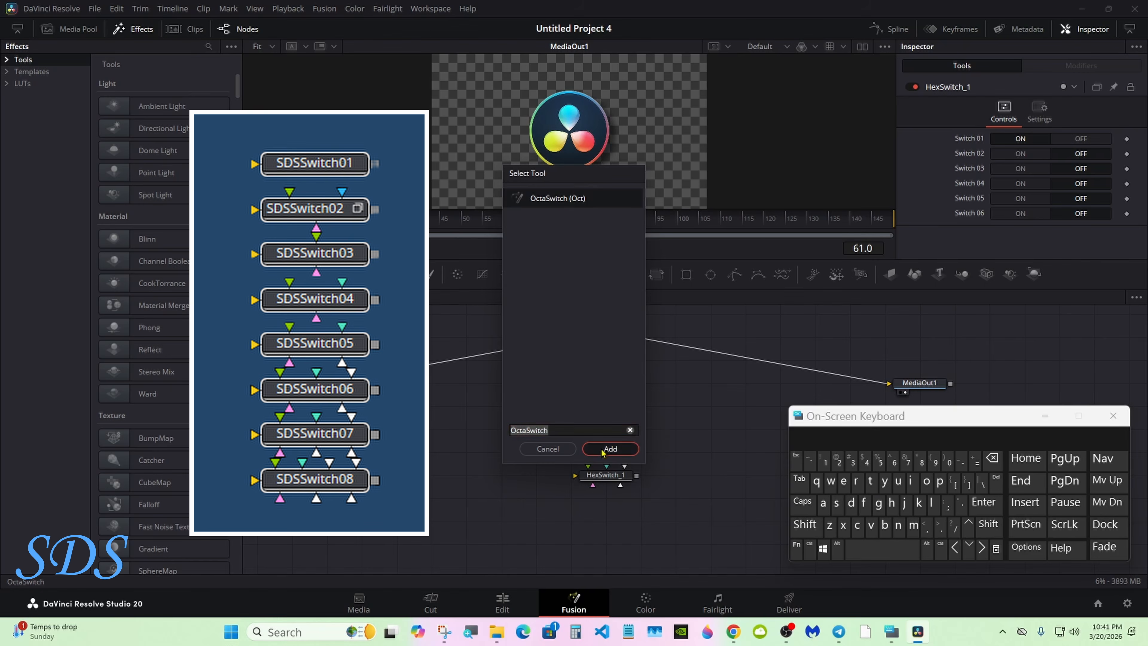
click(610, 448)
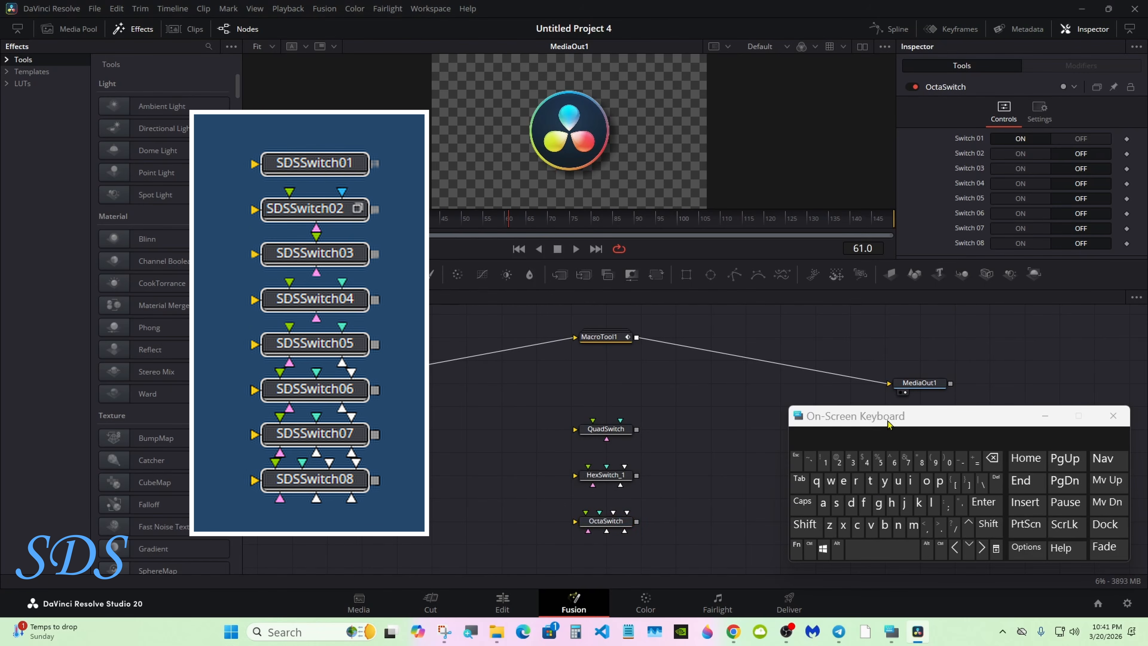
Minimize the on-screen keyboard and expand the Inspector to full height
drag(888, 425, 933, 425)
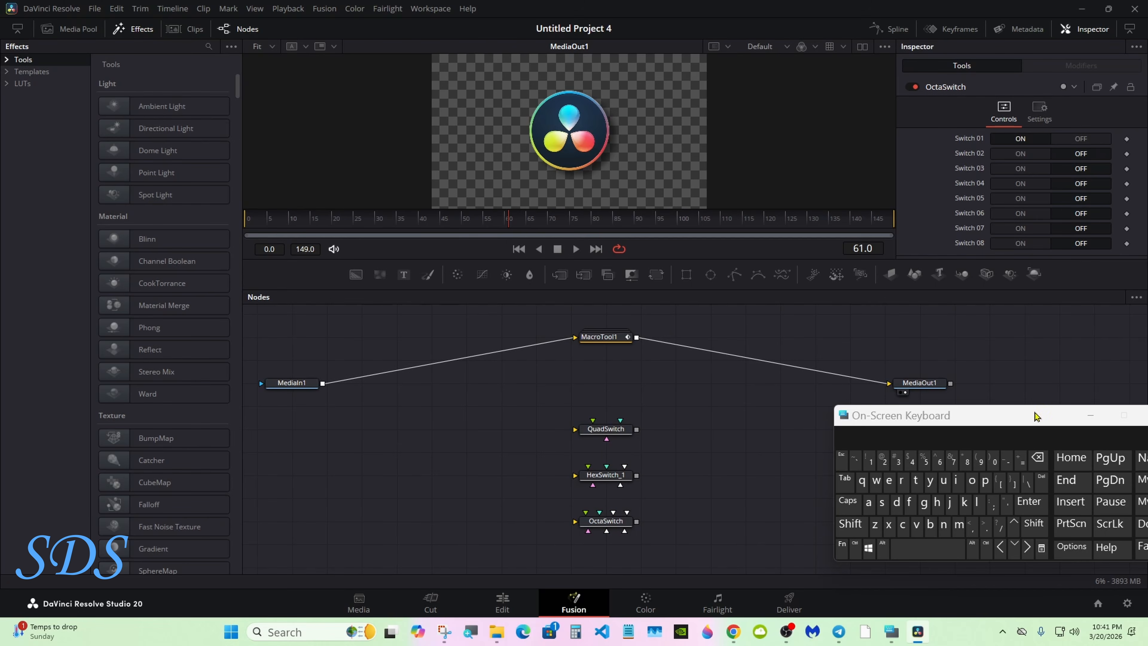
click(1090, 416)
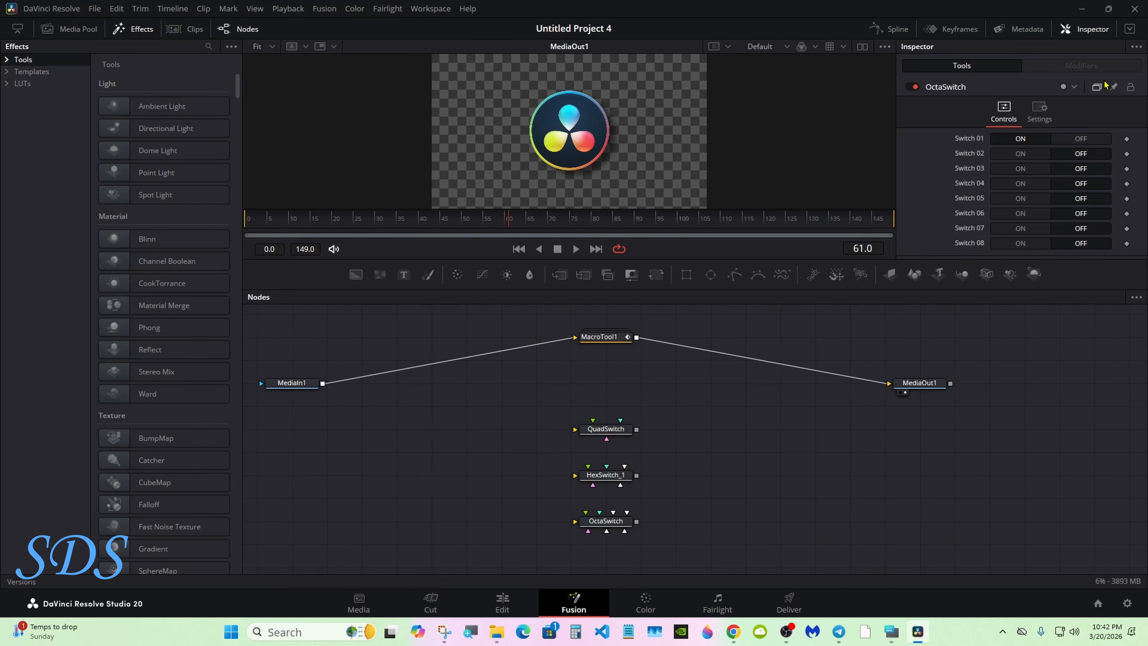
click(1130, 28)
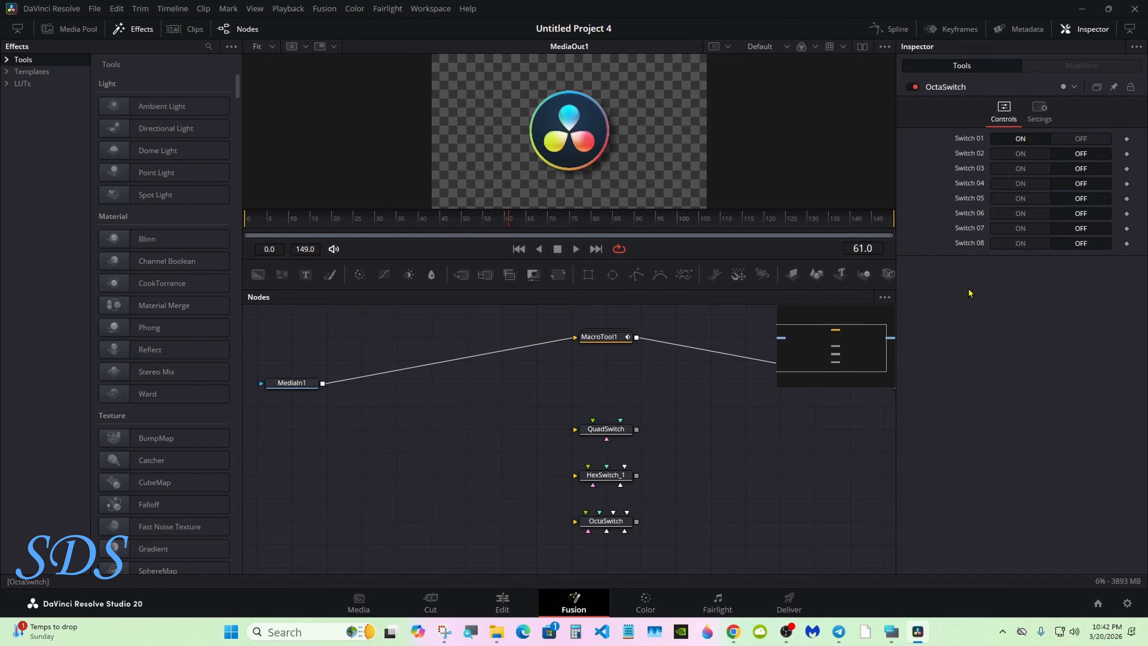
Examine the switch controls of the new QuadSwitch, HexSwitch and OctaSwitch nodes one after another
click(613, 430)
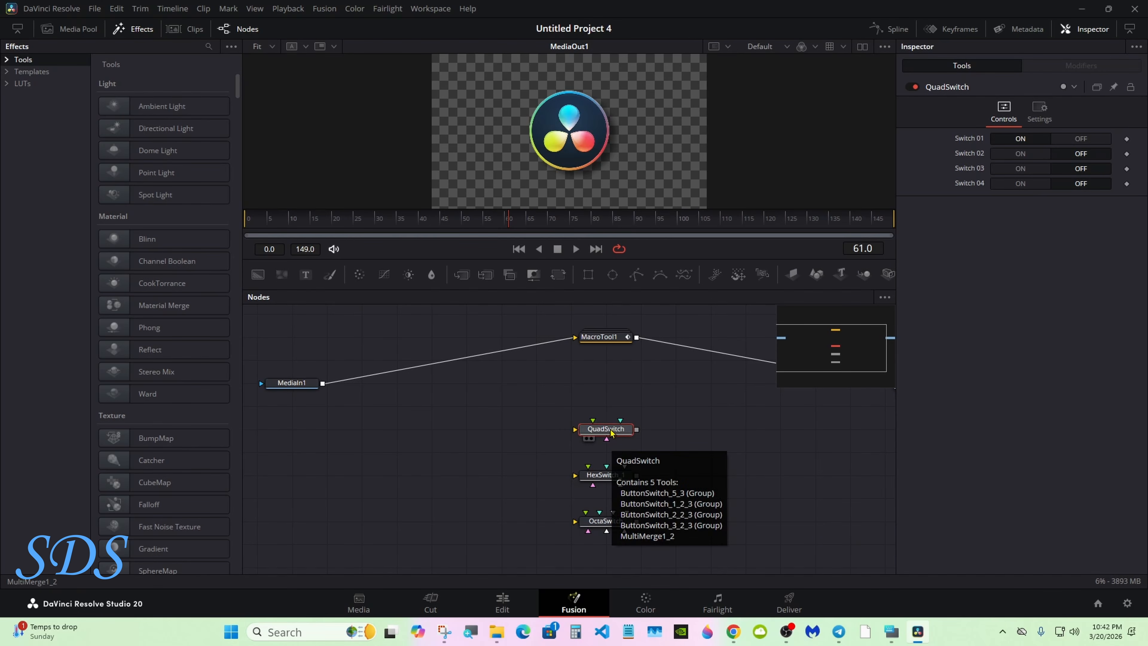
click(606, 475)
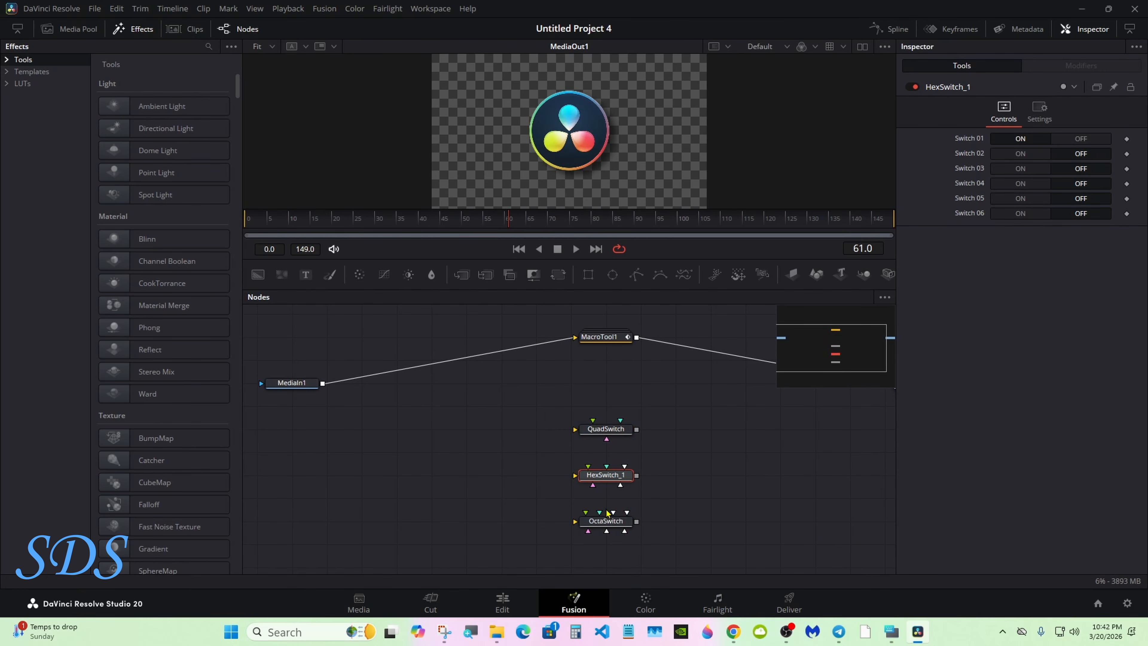
click(607, 522)
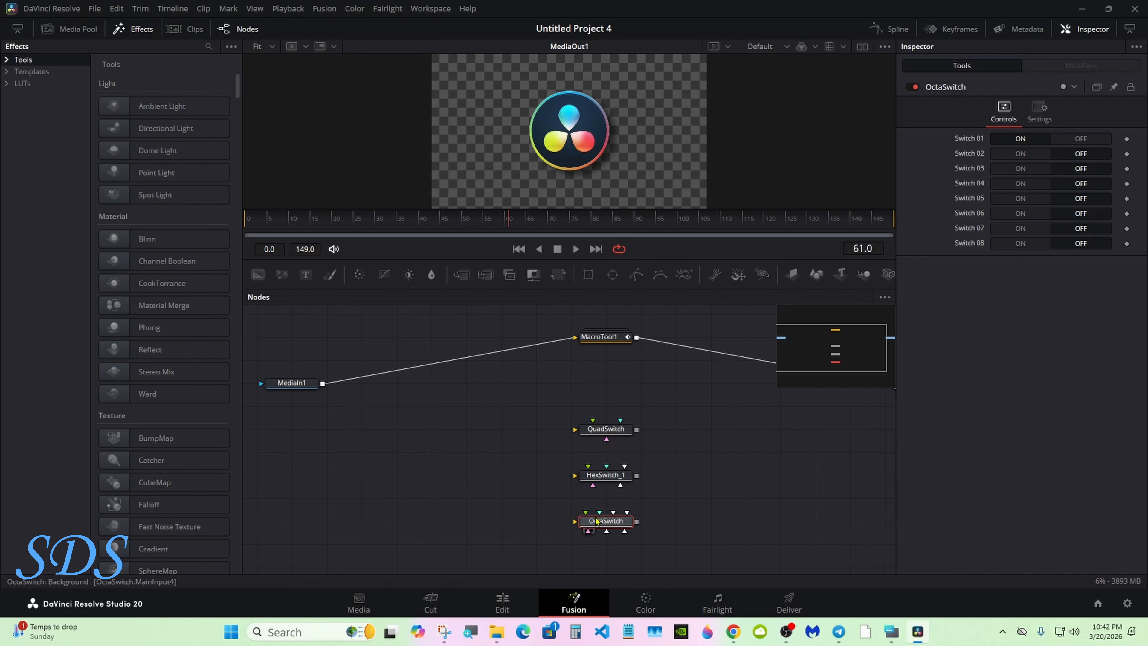
Return to the Edit page
click(502, 601)
drag(437, 482, 419, 482)
click(585, 435)
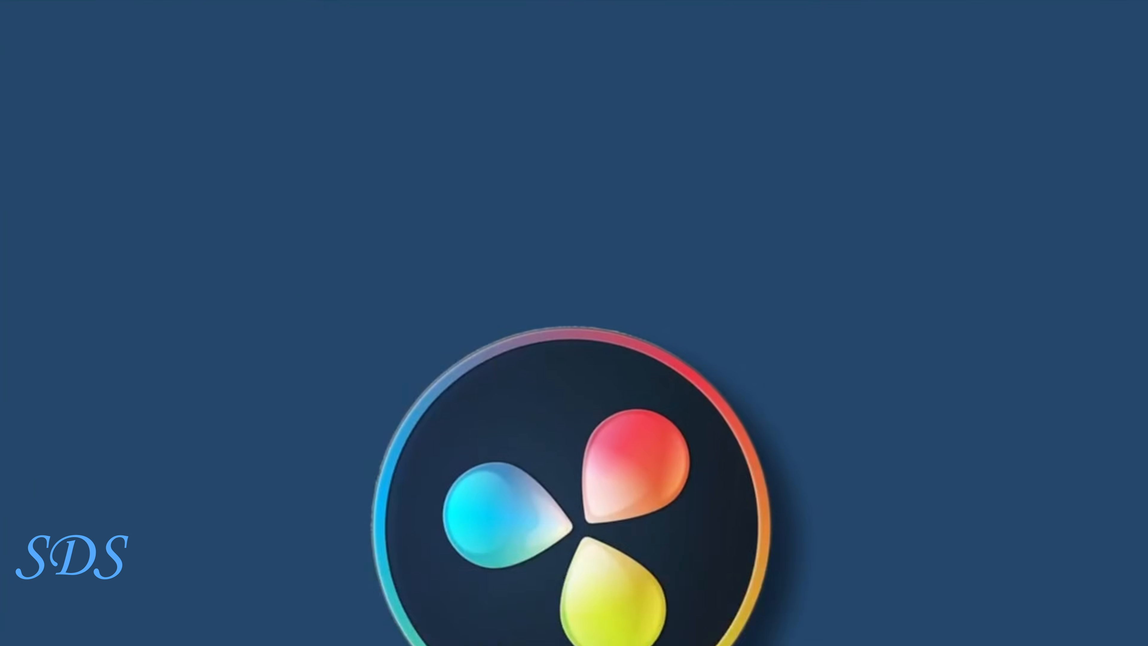